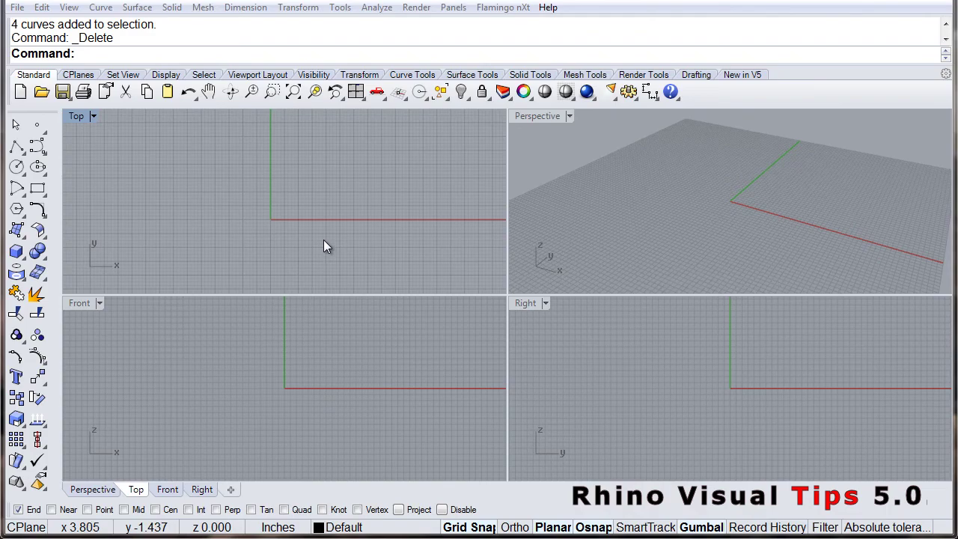
- Float the Polygon tools as their own toolbar and maximize the zoomed-in Top viewport
click(100, 8)
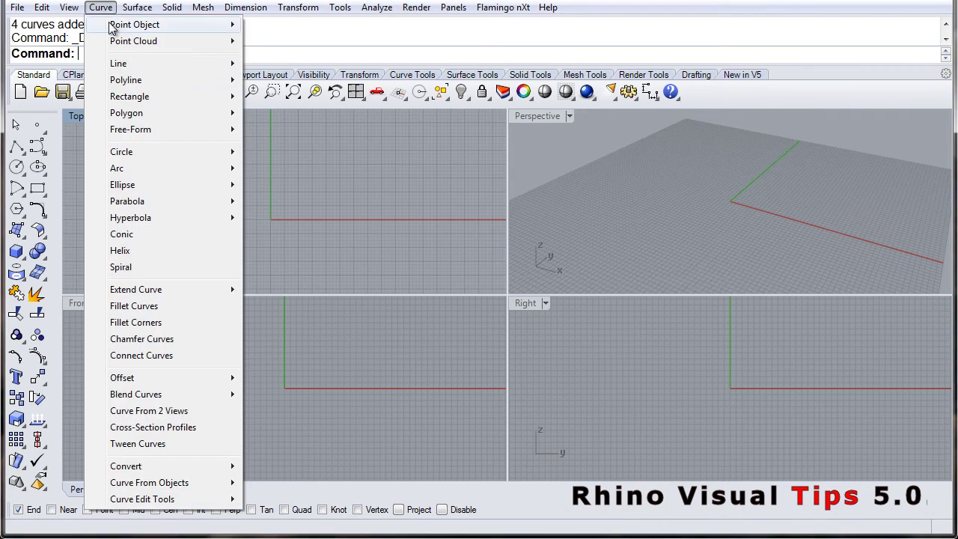
mouse_move(134, 114)
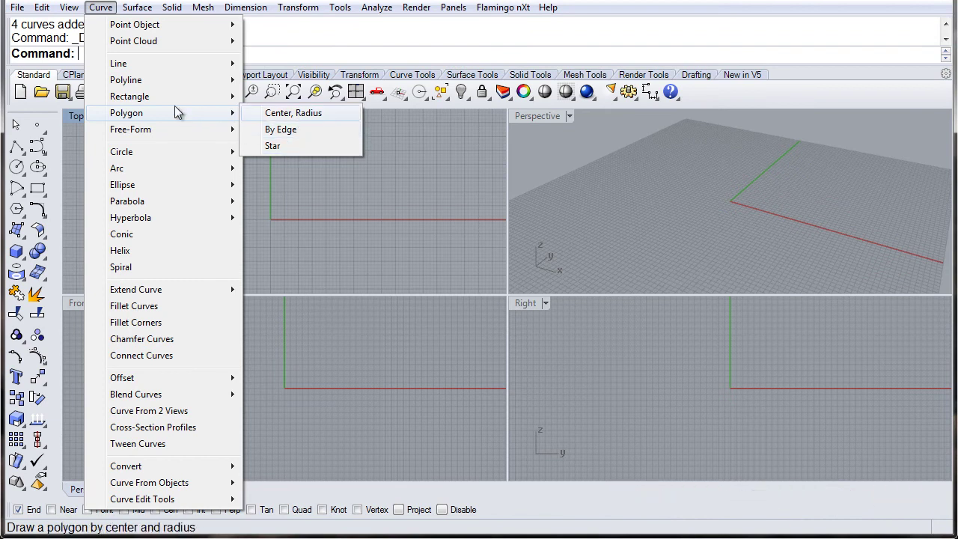
click(100, 8)
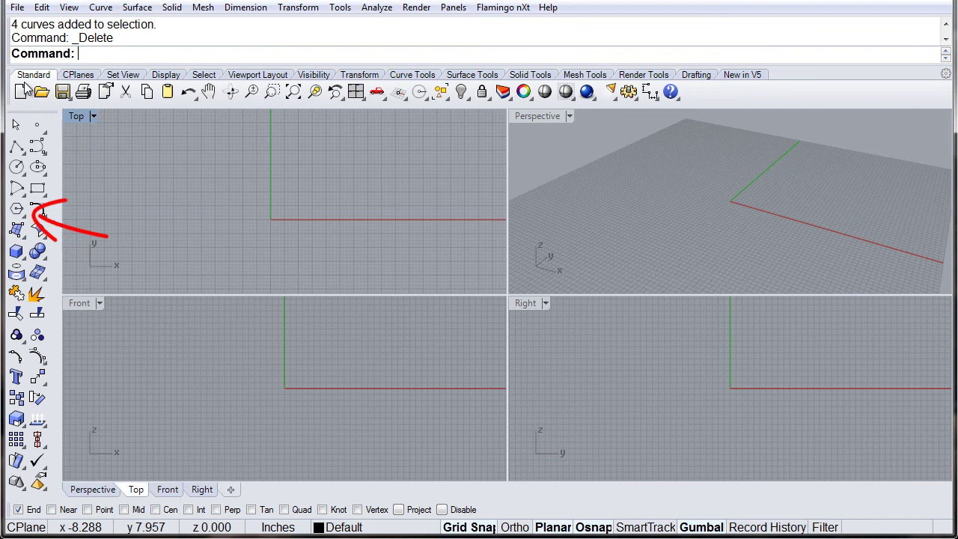
click(17, 212)
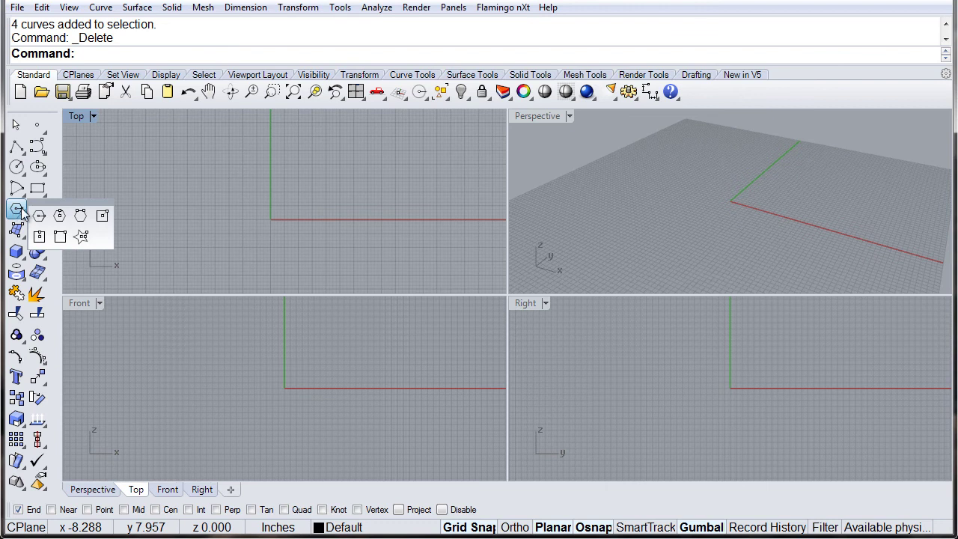
drag(77, 206, 176, 134)
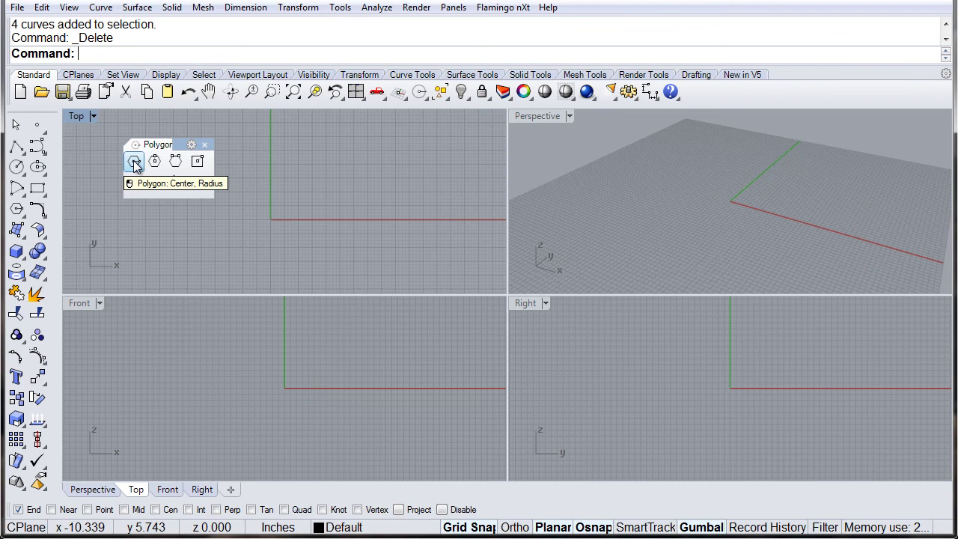
double_click(80, 117)
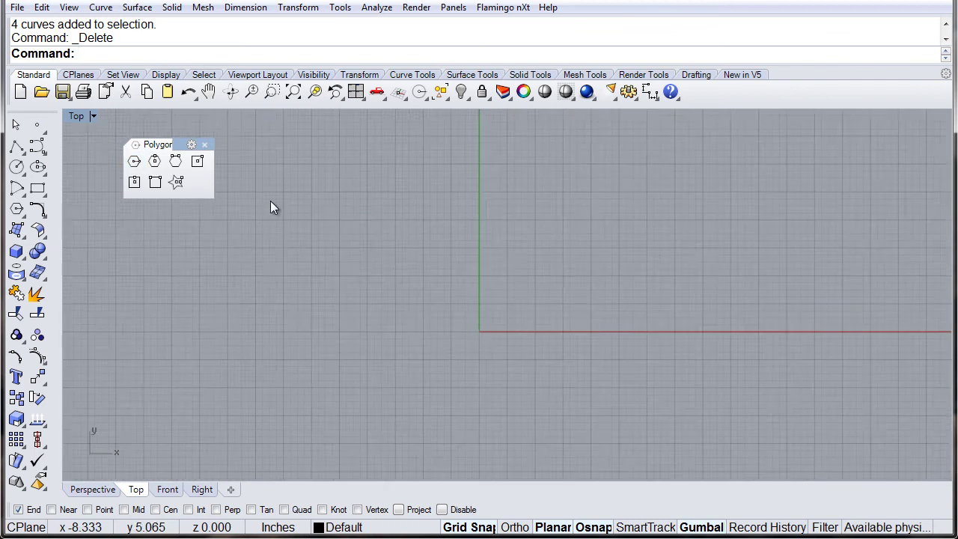
scroll(466, 339, up, 4)
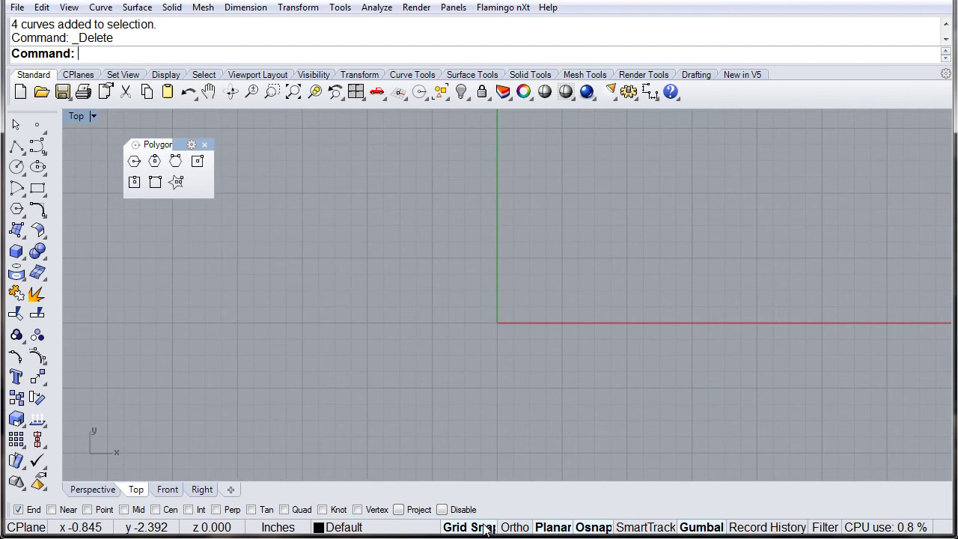
- Draw a hexagon centred on the origin with a corner 2 inches straight up
click(135, 163)
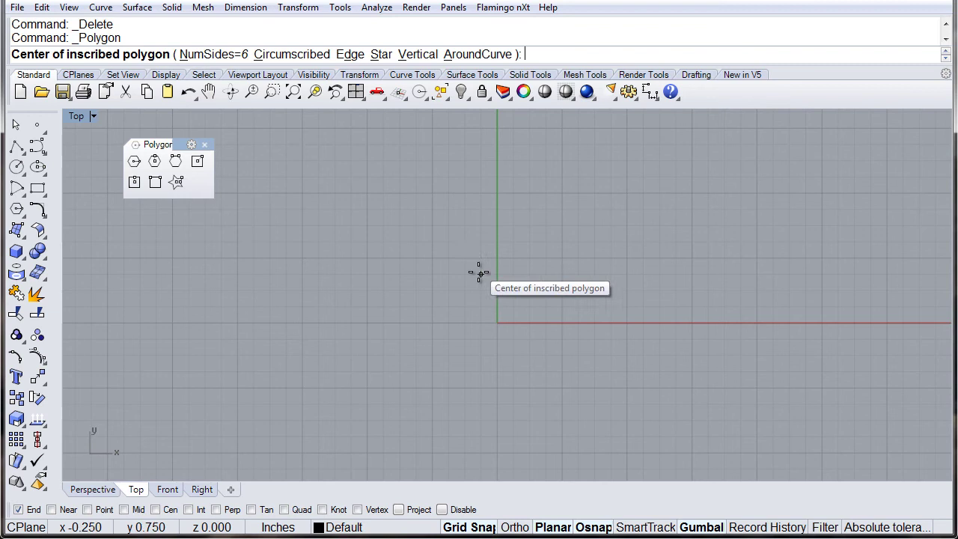
click(497, 322)
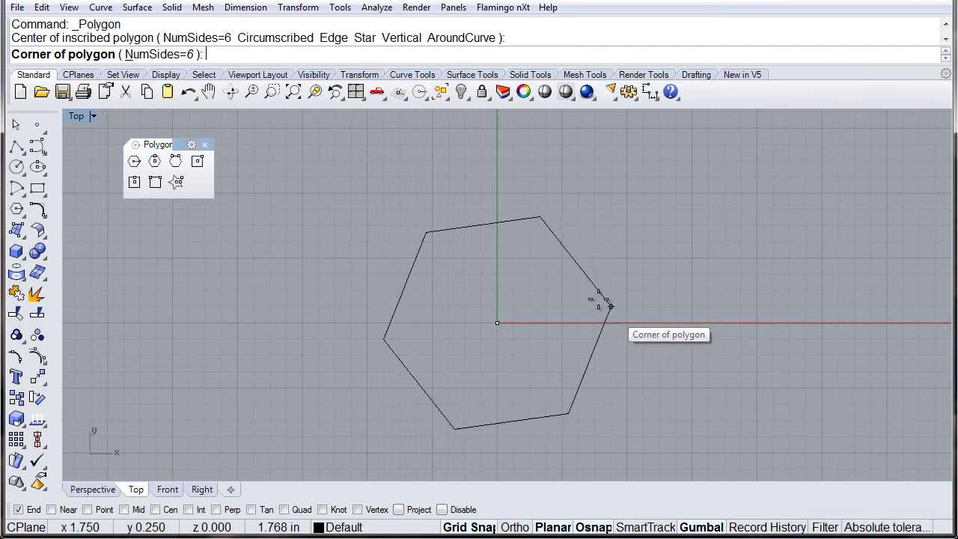
click(498, 194)
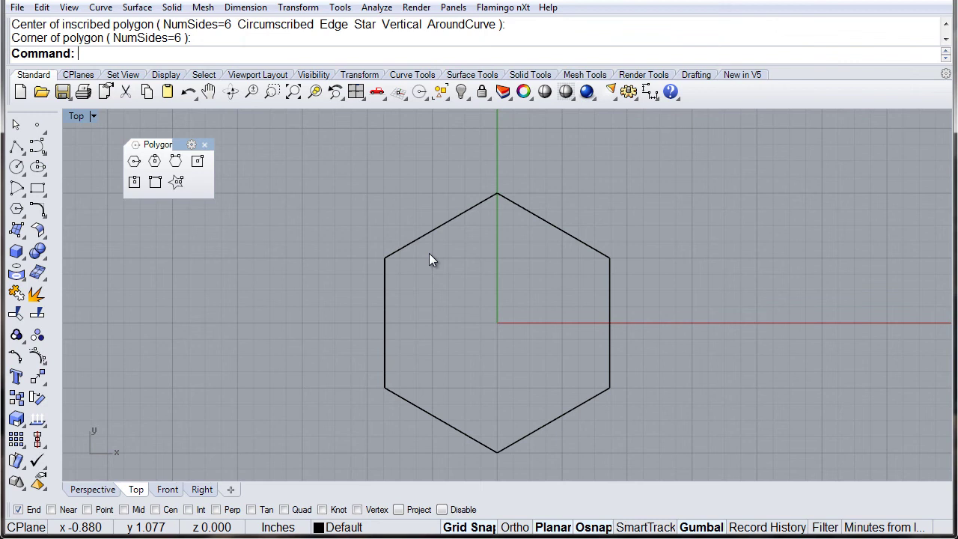
- Draw a 5-sided polygon centred at x 5 with its corner 2 inches above
click(136, 163)
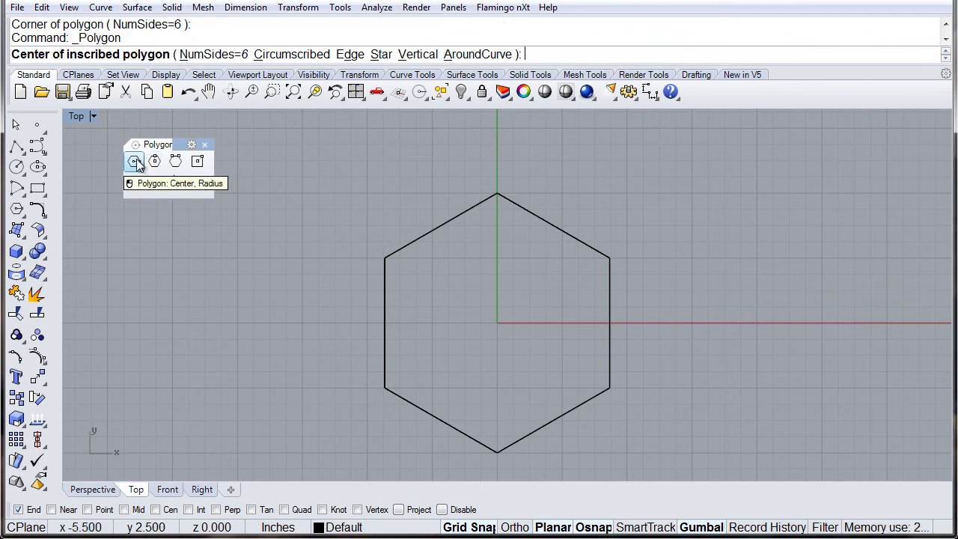
click(213, 54)
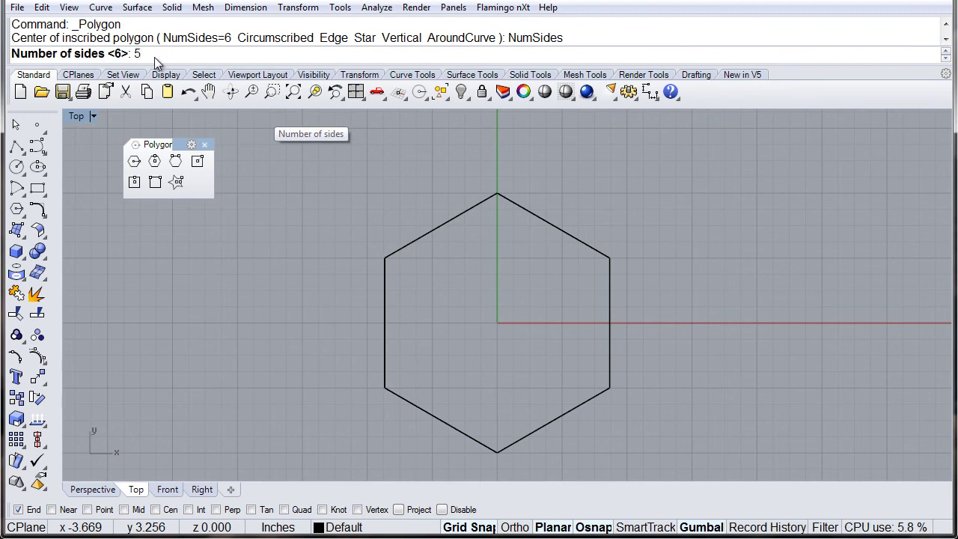
text(5)
key(Return)
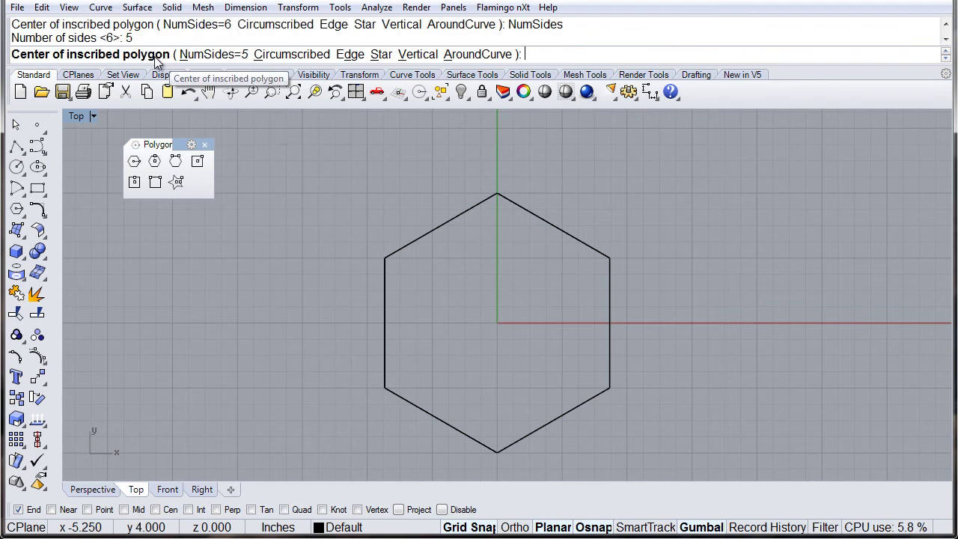
click(814, 322)
right_drag(814, 323, 567, 288)
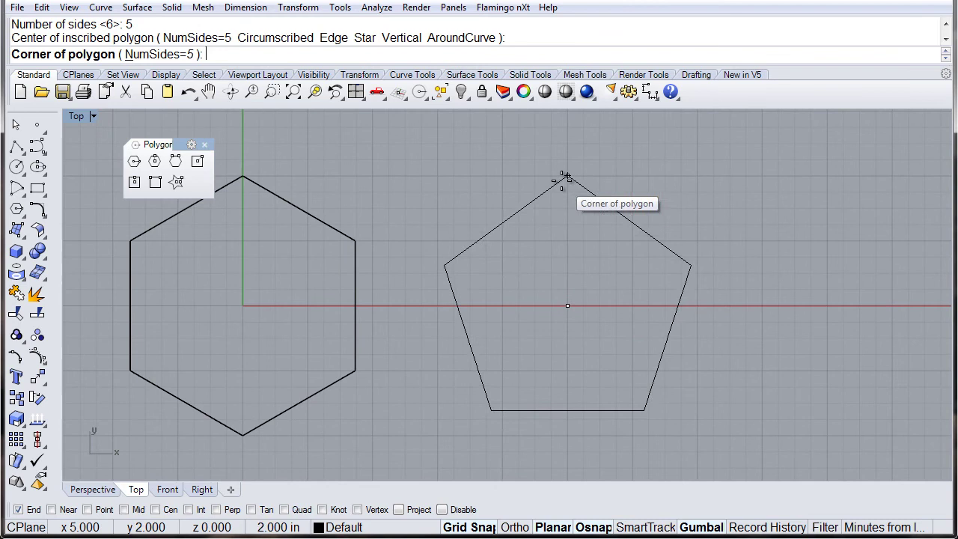
click(567, 177)
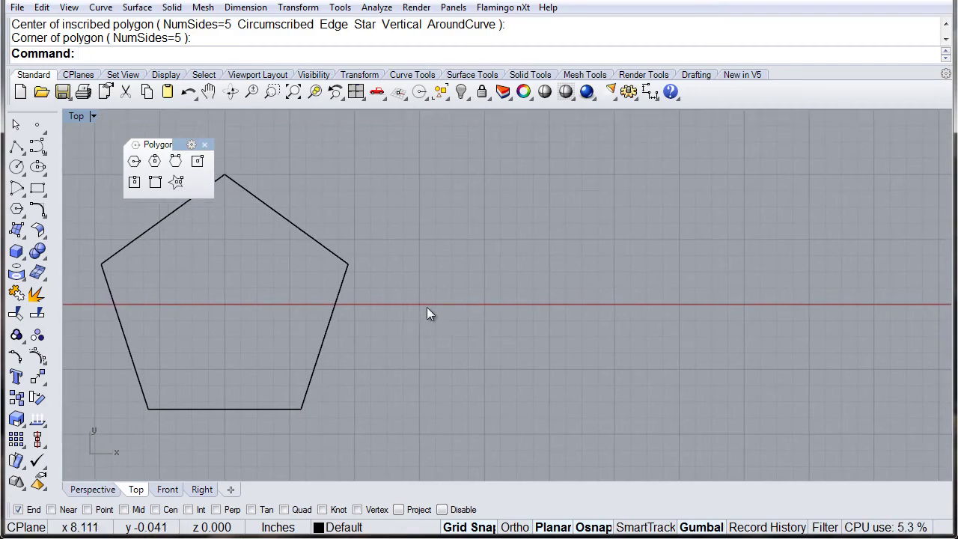
- Draw a circumscribed pentagon centred at x 10, edge midpoint 1.5 inches below
click(155, 163)
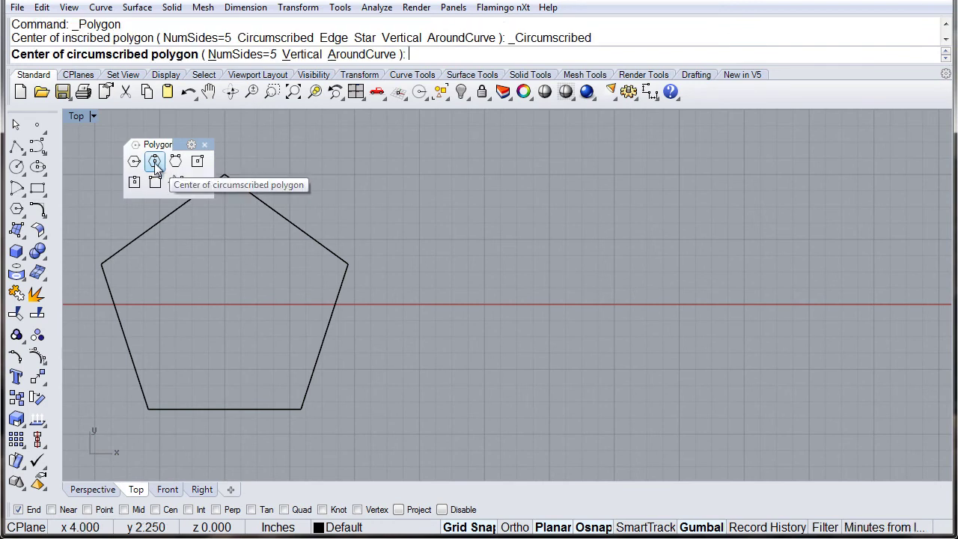
click(549, 304)
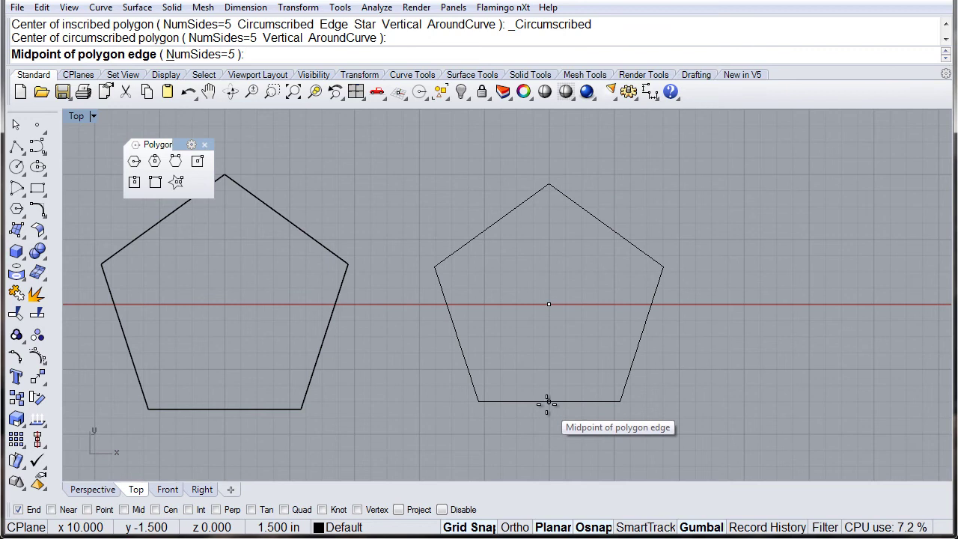
click(547, 402)
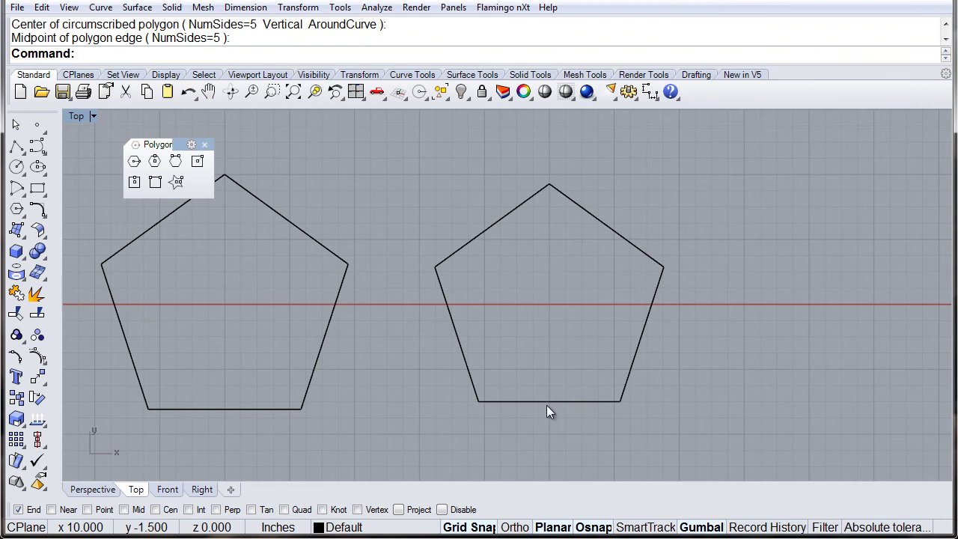
- Draw a 6-sided circumscribed polygon centred at x 15, edge midpoint 2 inches above
click(156, 162)
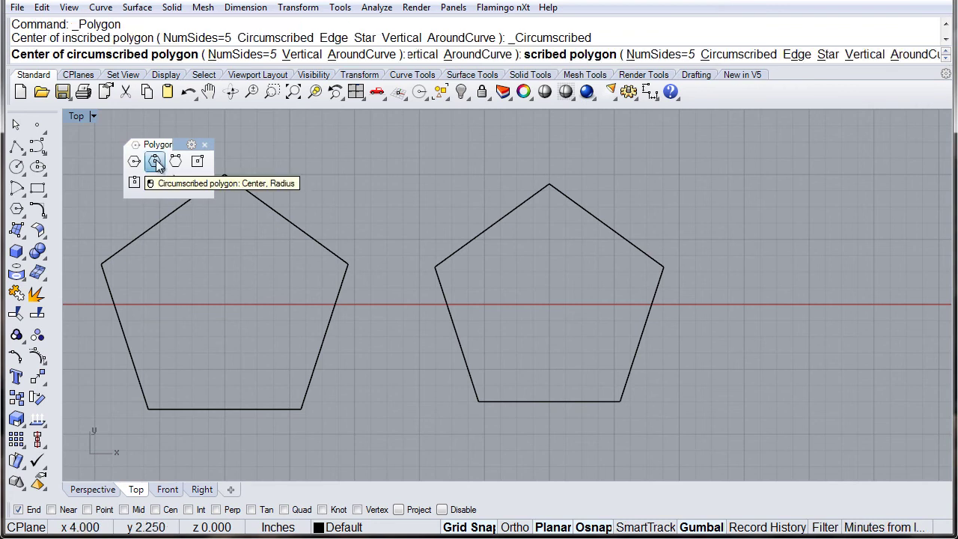
click(222, 56)
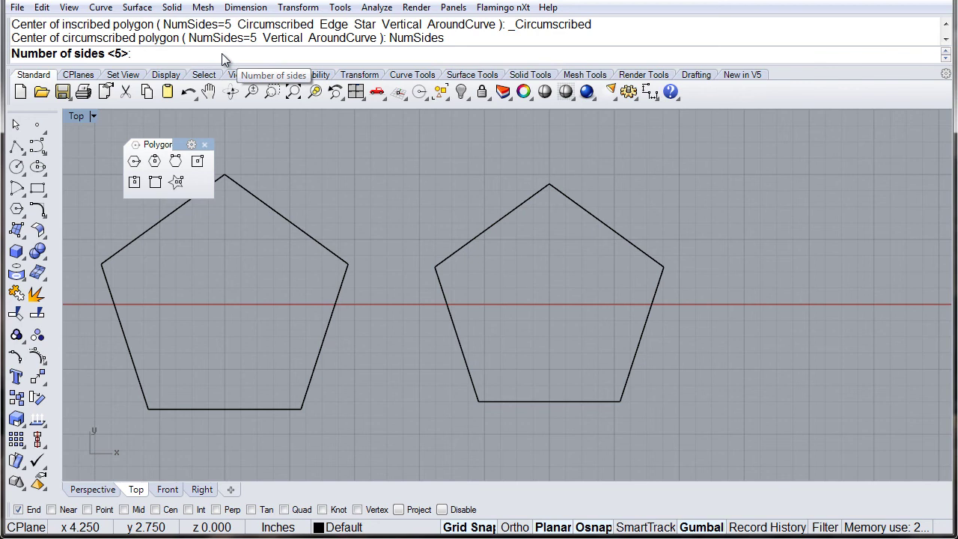
text(6)
key(Return)
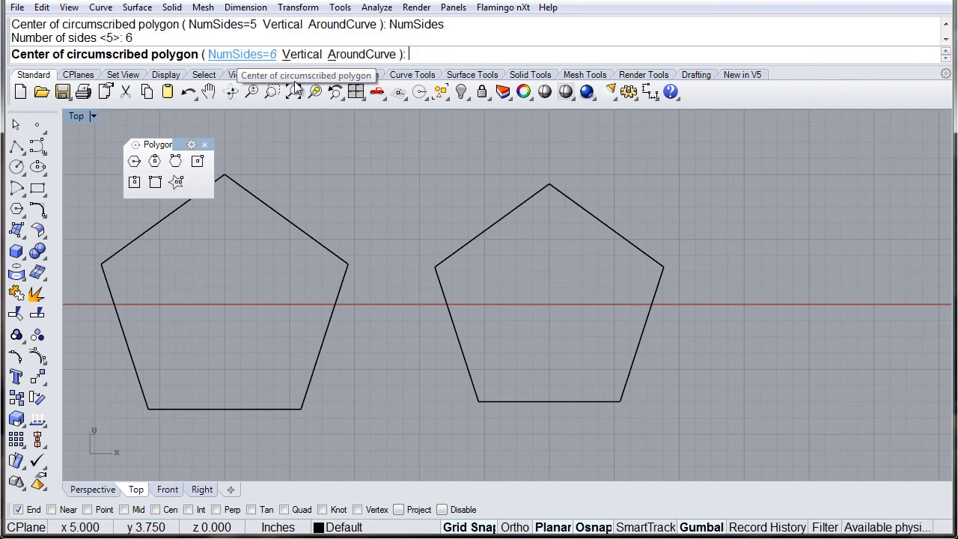
right_drag(836, 368, 524, 306)
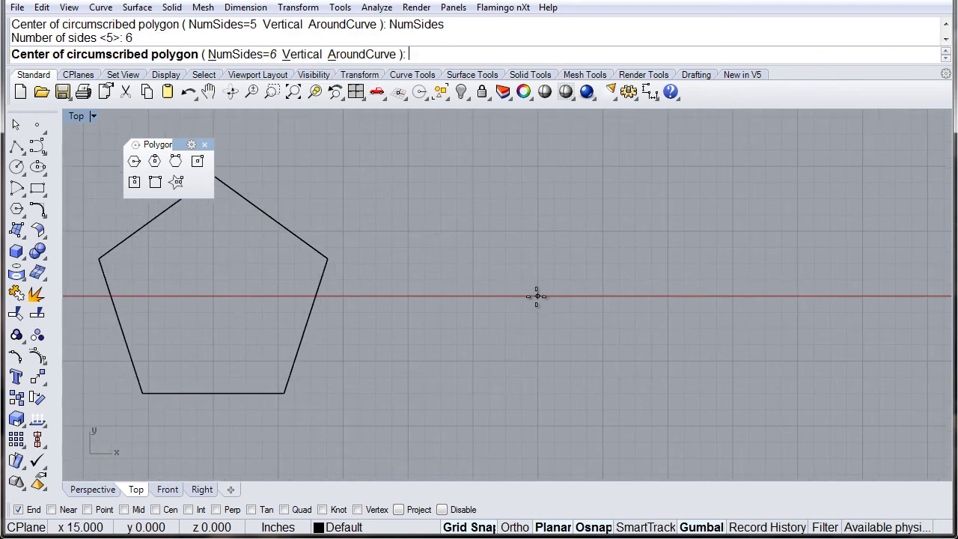
click(538, 296)
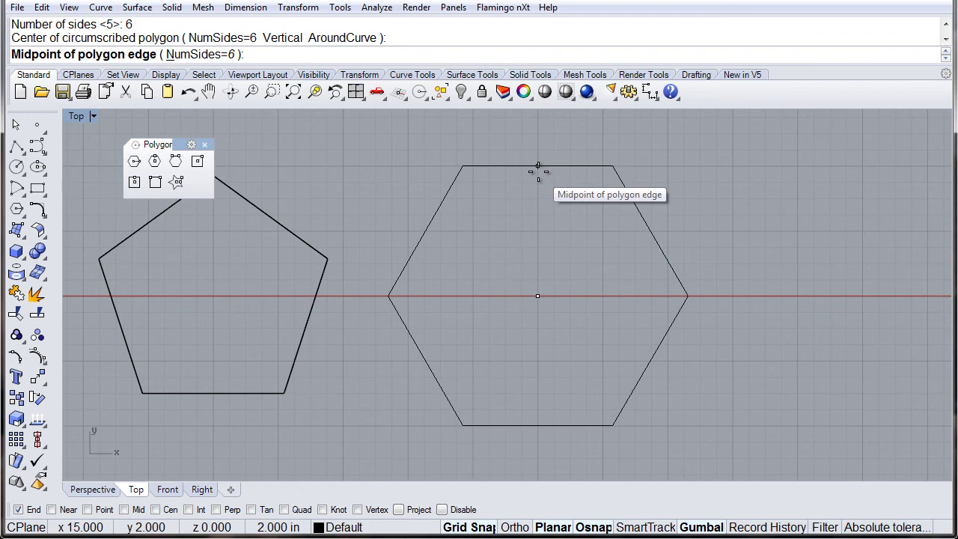
click(537, 165)
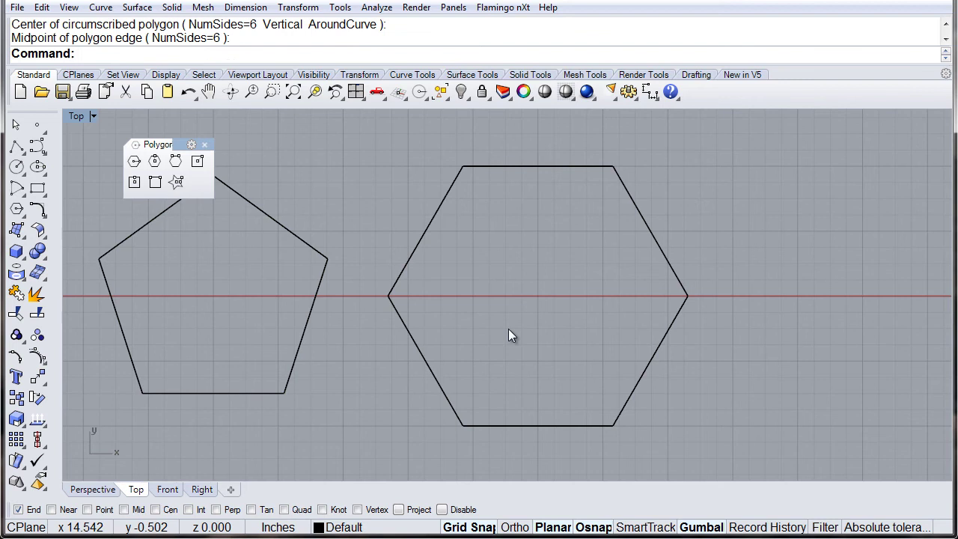
scroll(514, 327, down, 2)
scroll(572, 297, up, 1)
right_drag(471, 293, 399, 298)
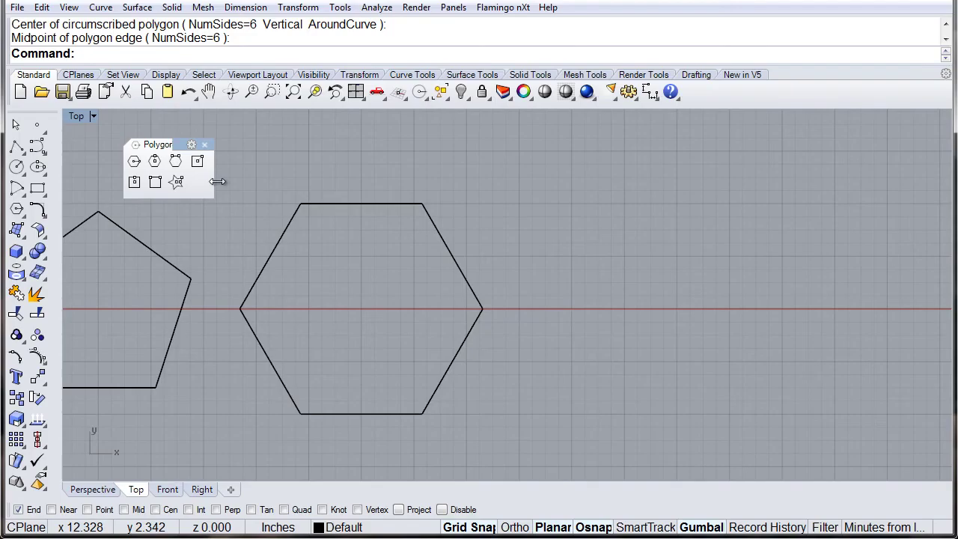
- Add two edge-drawn hexagons sharing edges with the x 15 hexagon
click(177, 165)
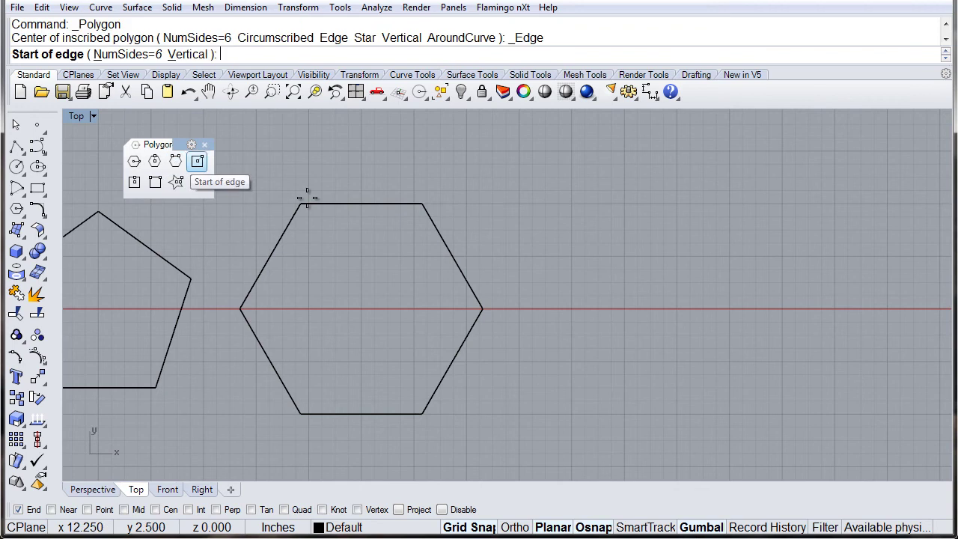
click(483, 308)
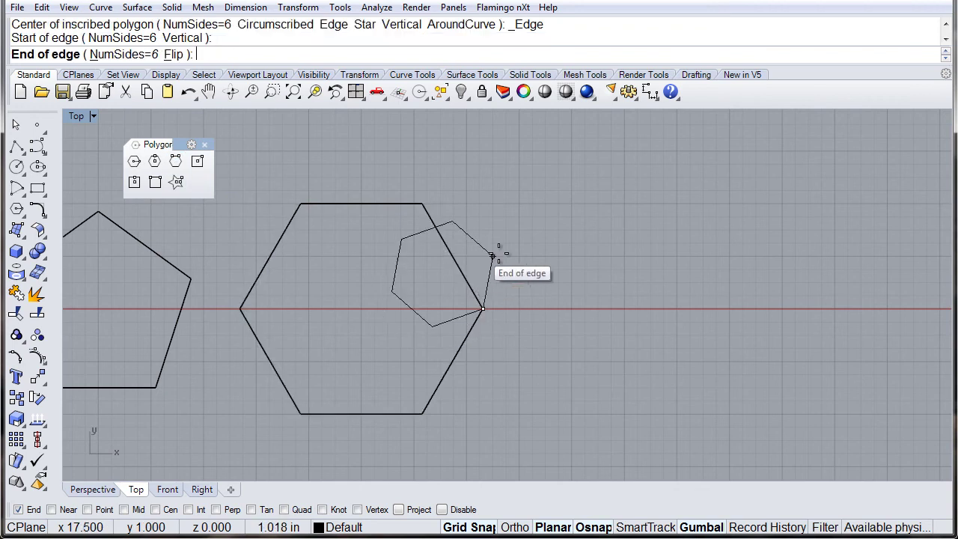
click(425, 414)
right_drag(425, 417, 554, 303)
key(Return)
click(552, 299)
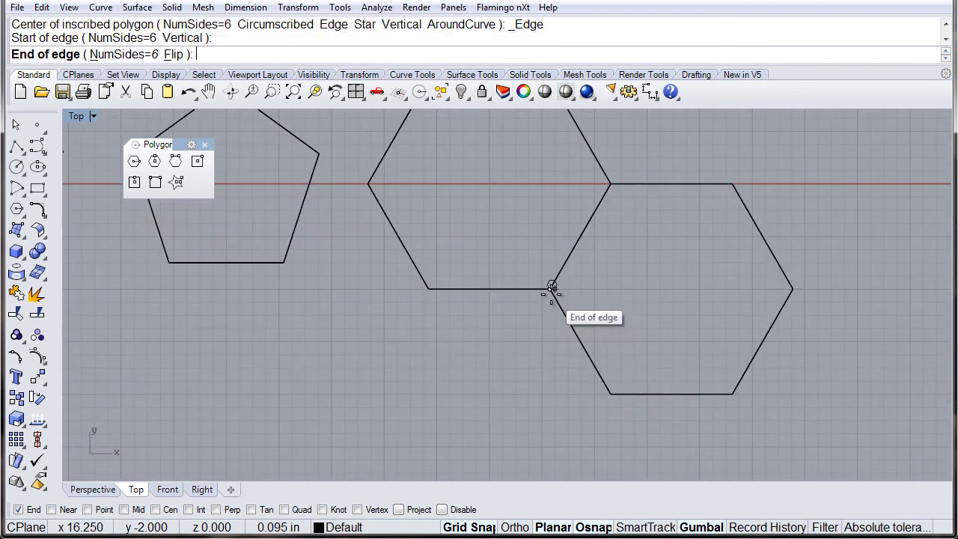
click(431, 293)
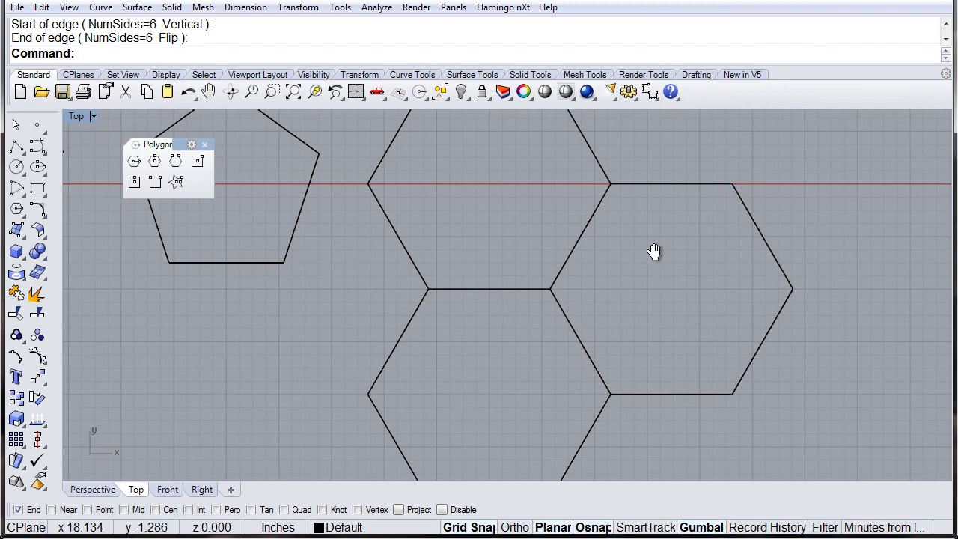
right_drag(652, 252, 581, 212)
- Add two more edge-drawn hexagons, snapping to existing corners to complete the honeycomb
key(Return)
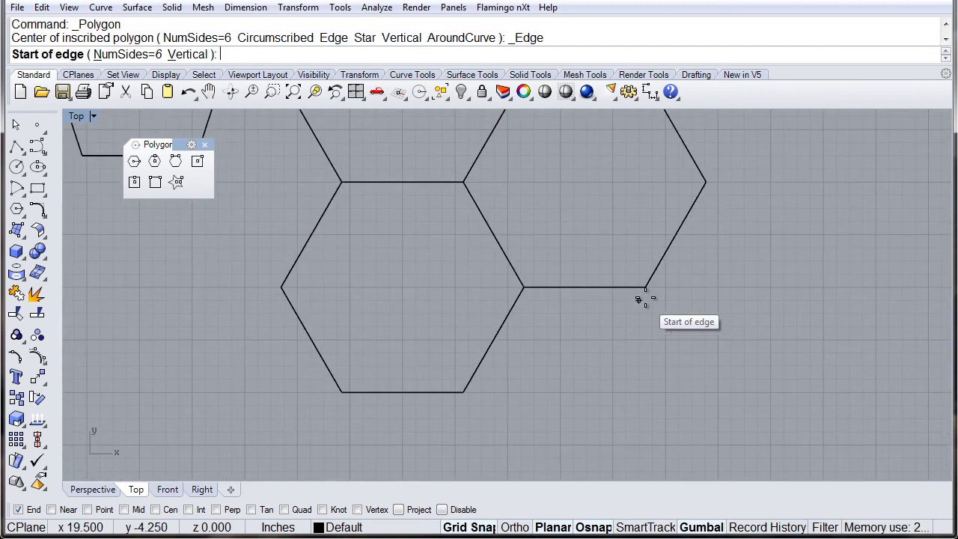
click(644, 290)
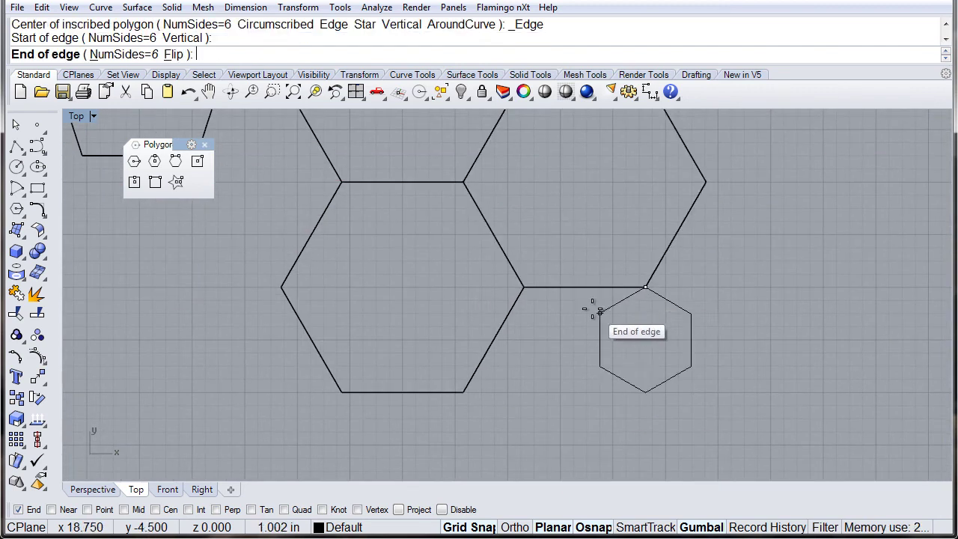
click(524, 289)
scroll(524, 341, down, 5)
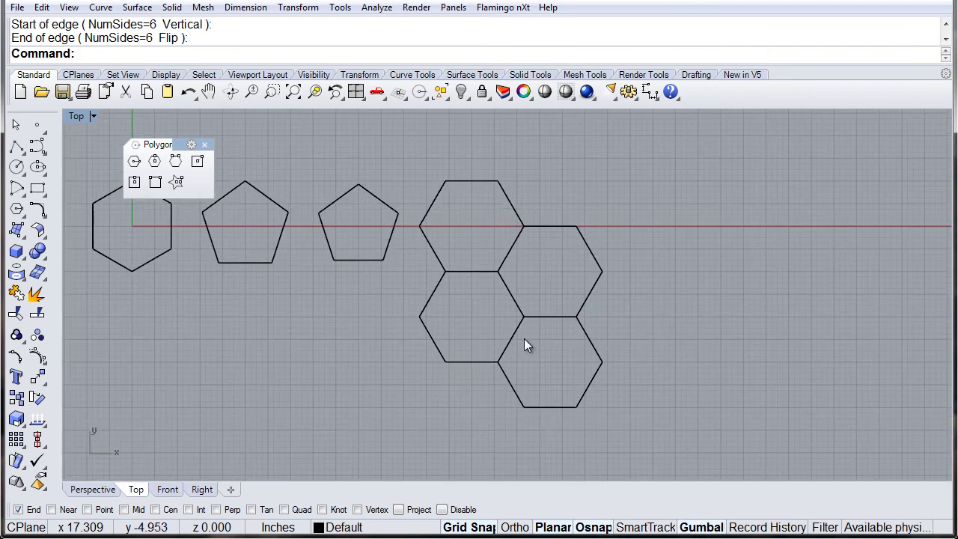
key(Return)
click(497, 365)
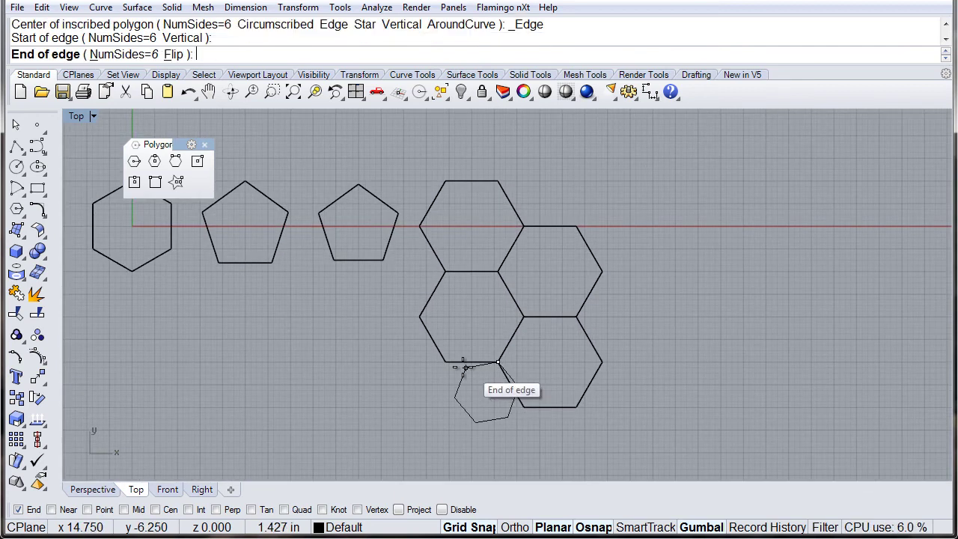
click(445, 363)
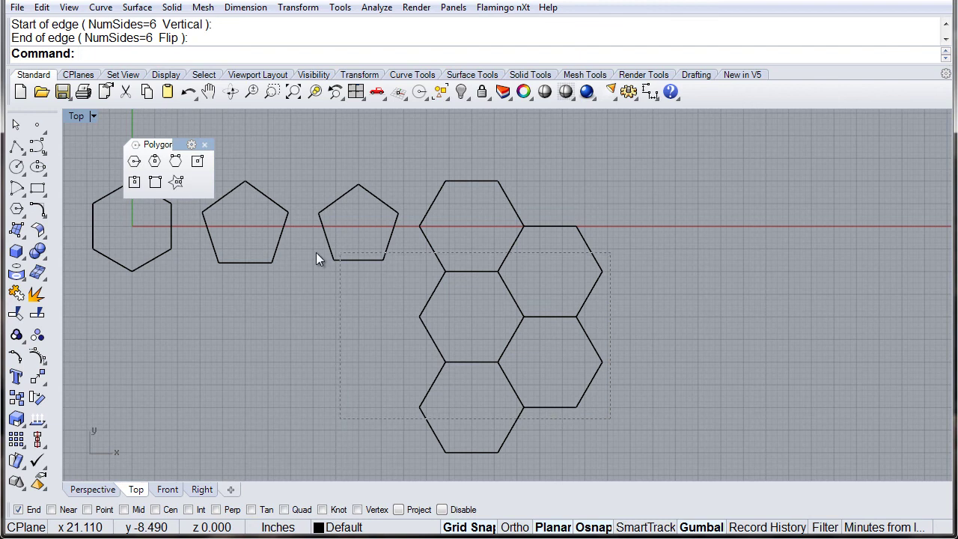
- Window-select all eight polygon curves and delete them
drag(315, 252, 127, 243)
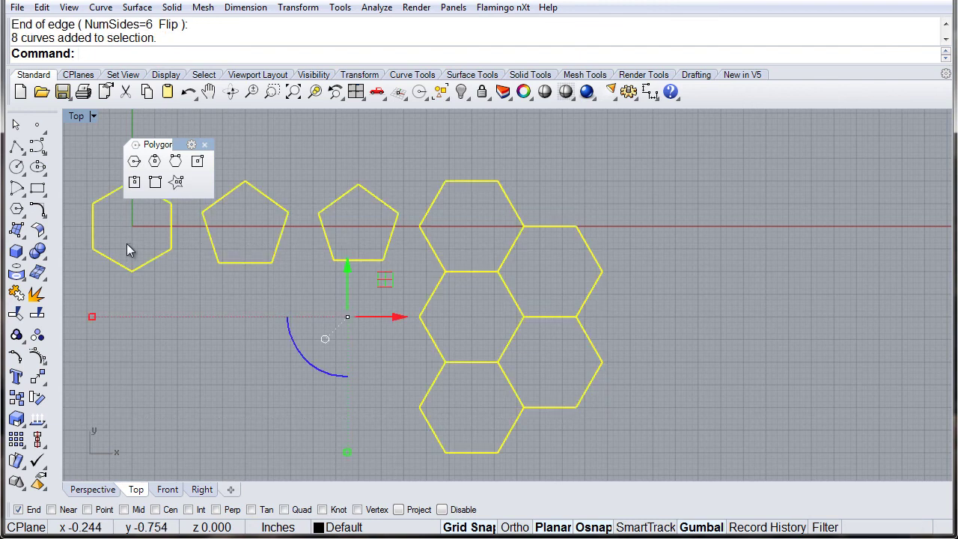
key(Delete)
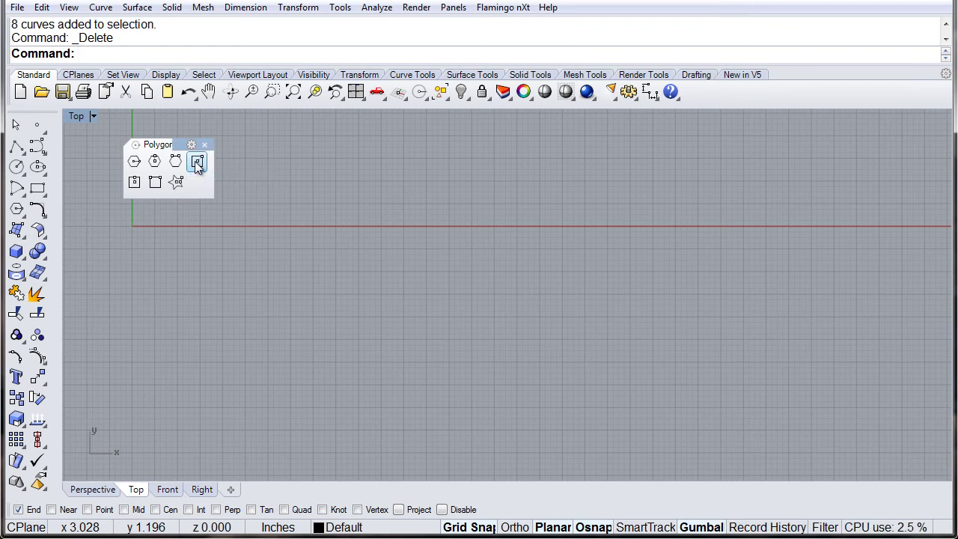
- Draw an axis-aligned square centred on the origin, sized by a corner point
click(197, 163)
right_drag(366, 313, 505, 312)
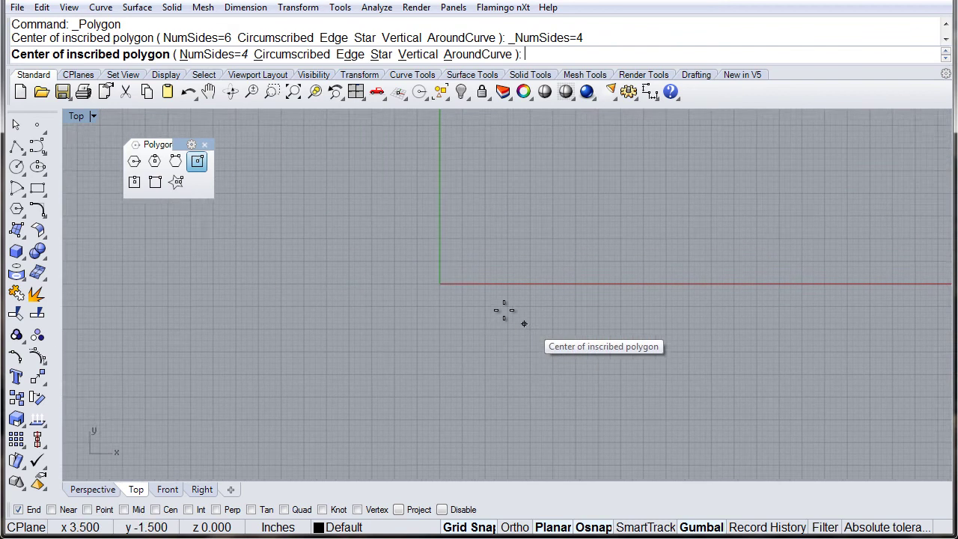
scroll(428, 287, up, 3)
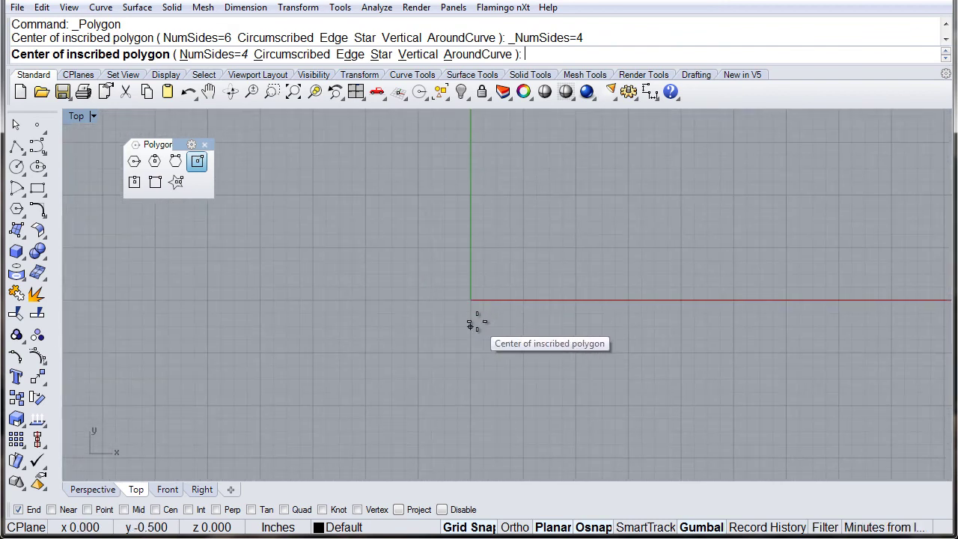
click(470, 301)
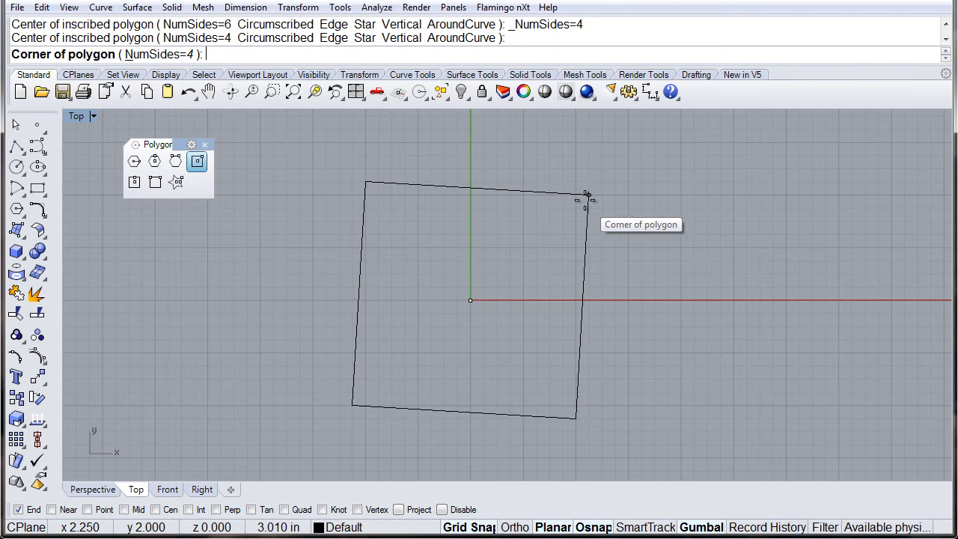
click(577, 195)
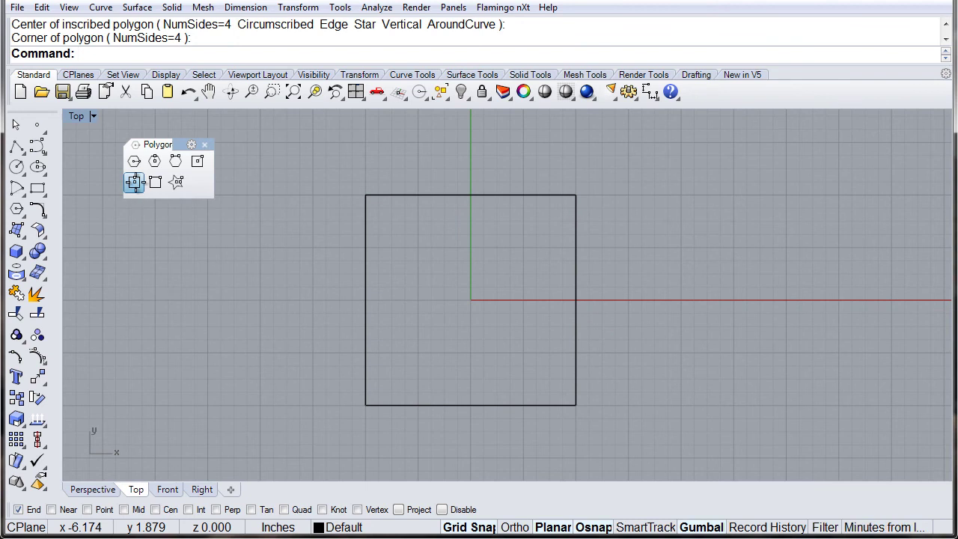
- Draw a circumscribed square centred at x 6 with its edge midpoint 1 inch out
click(135, 182)
right_drag(607, 310, 359, 303)
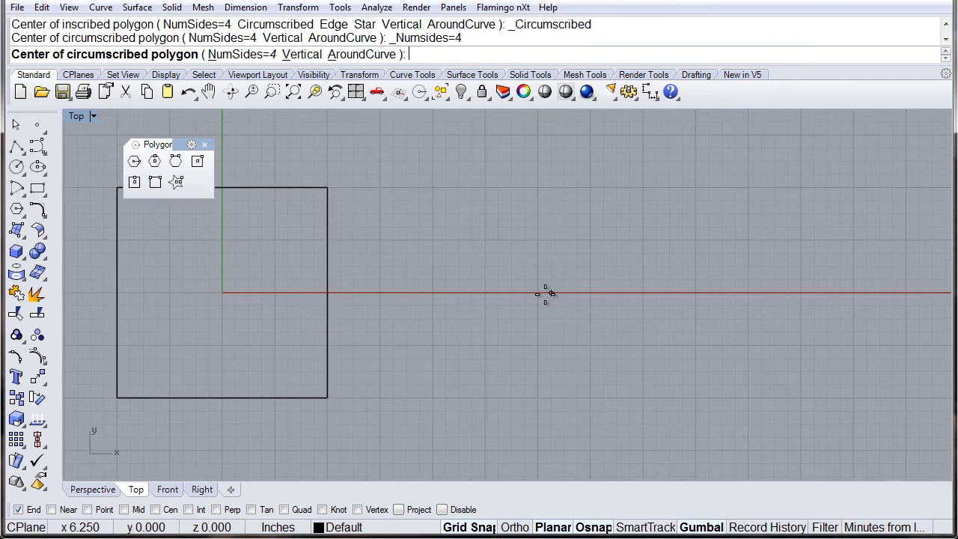
click(539, 293)
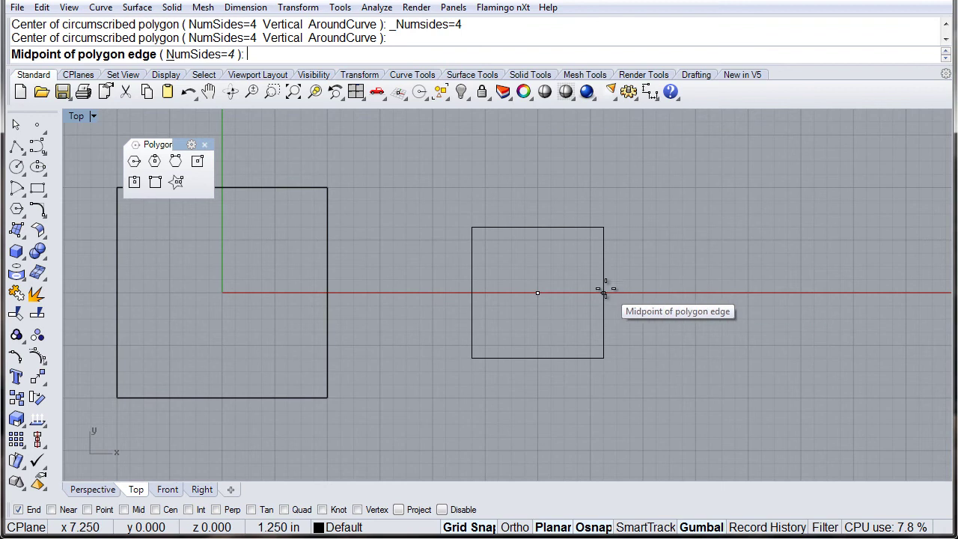
click(597, 292)
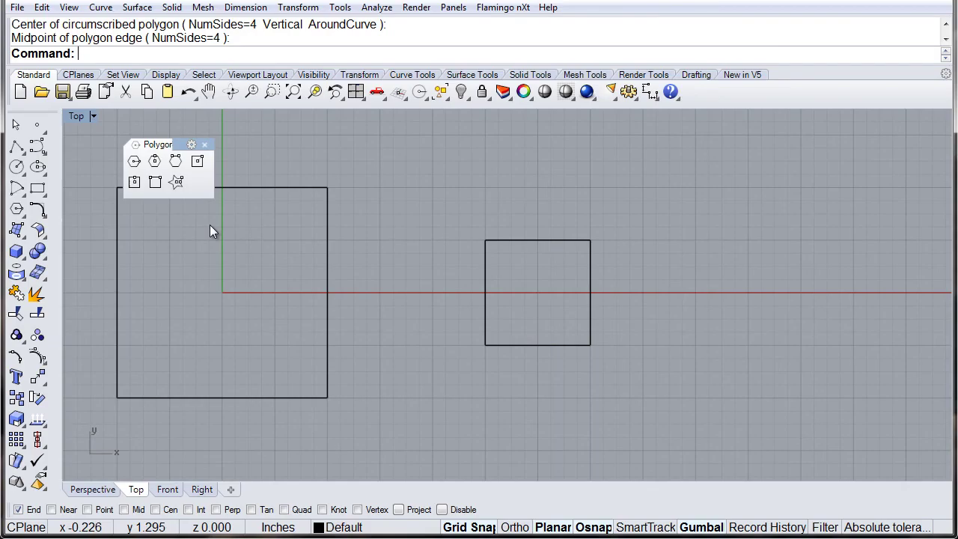
- Draw an upright 6-sided polygon centred at x 10 on the x-axis
click(135, 164)
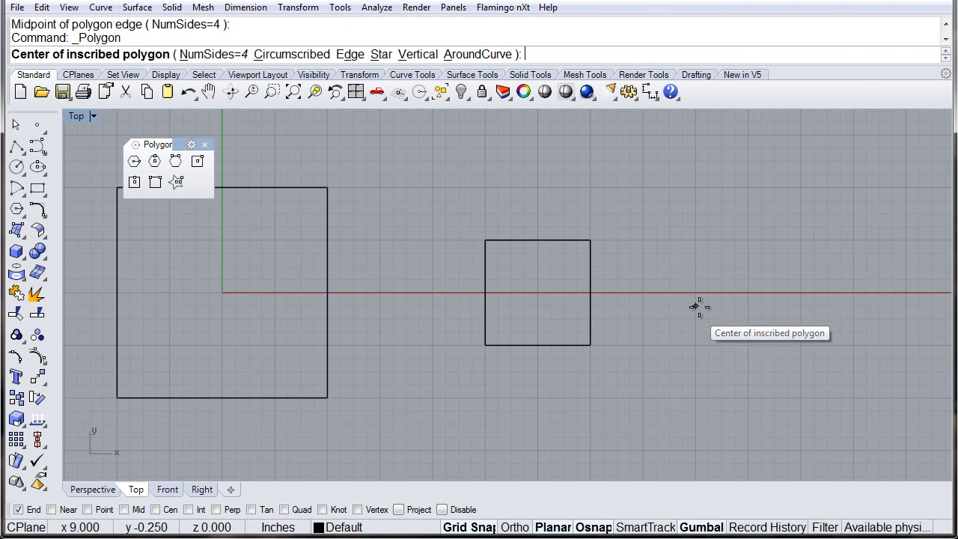
click(748, 283)
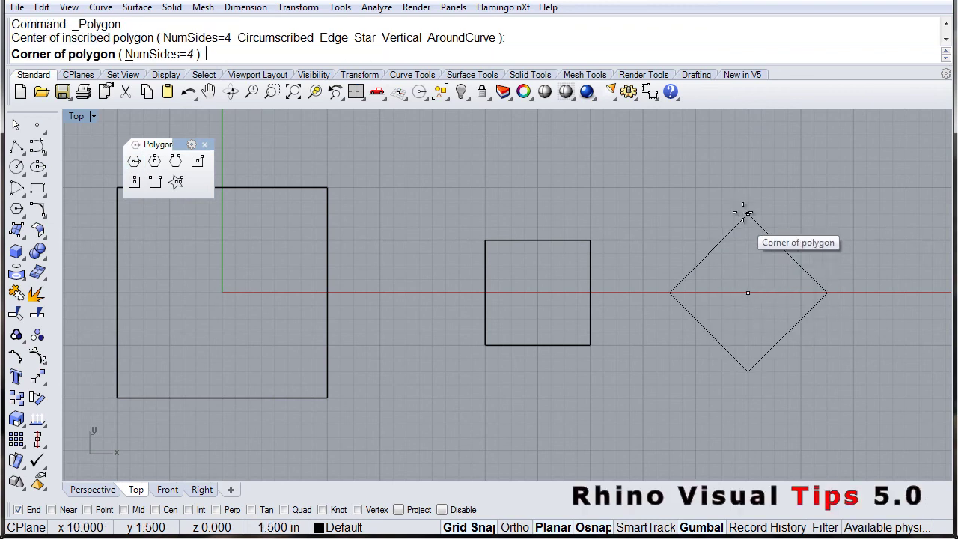
click(170, 54)
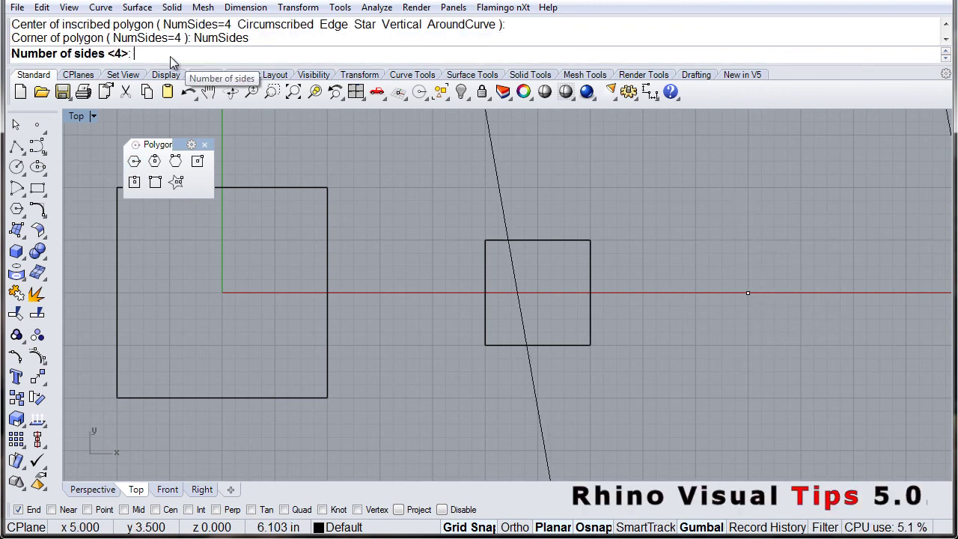
text(6)
key(Return)
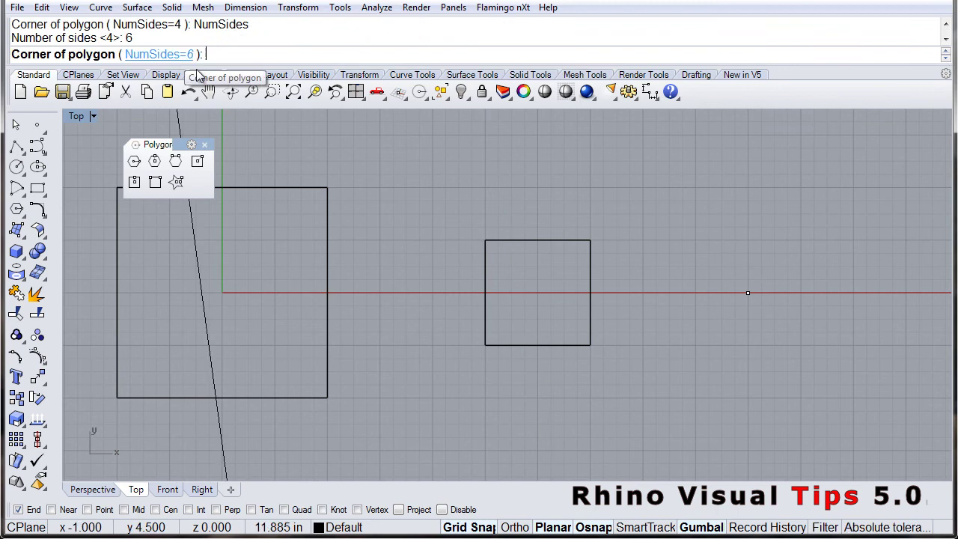
click(747, 188)
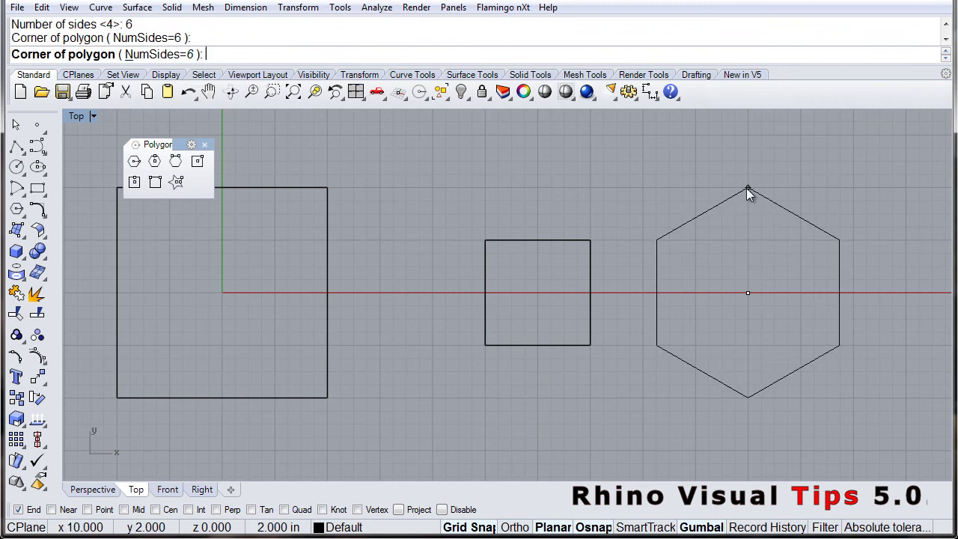
- Select both squares and delete them, leaving only the hexagon
right_drag(627, 284, 437, 384)
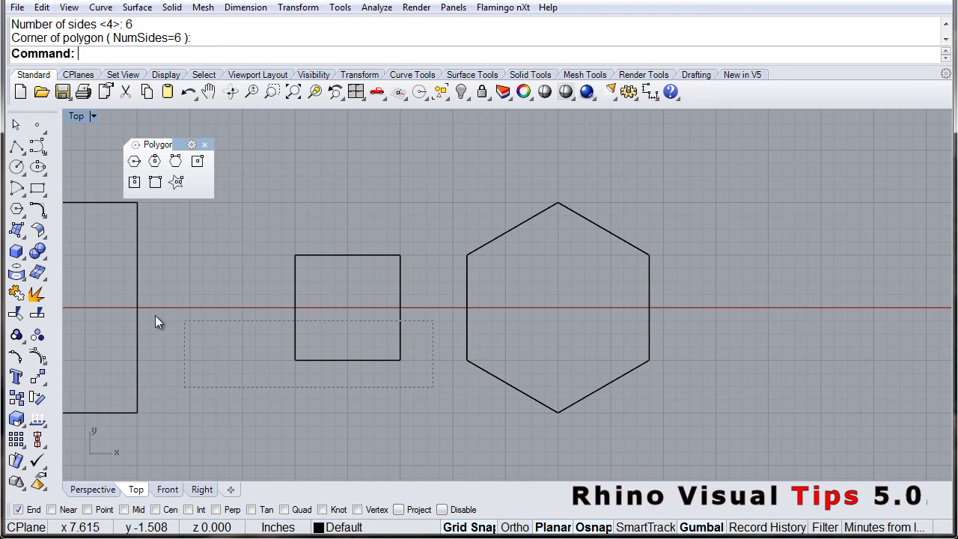
drag(107, 313, 107, 313)
key(Delete)
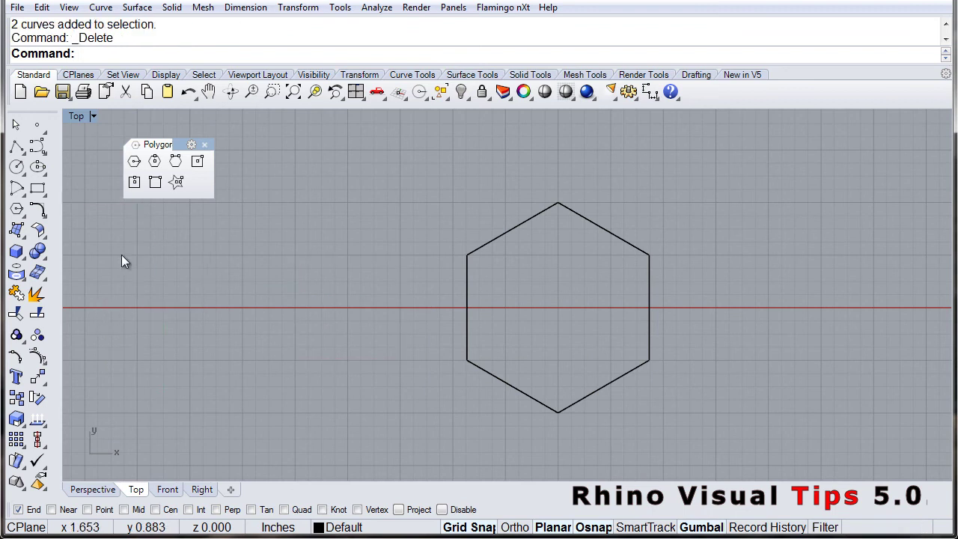
- Build Square: Edge squares on the hexagon's upper-right, right and lower-right edges
click(156, 185)
click(557, 203)
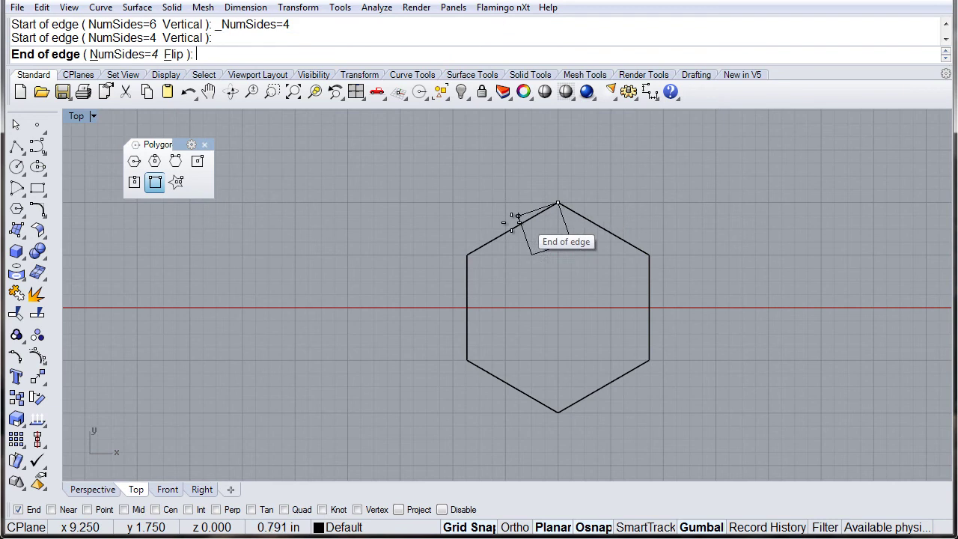
click(650, 255)
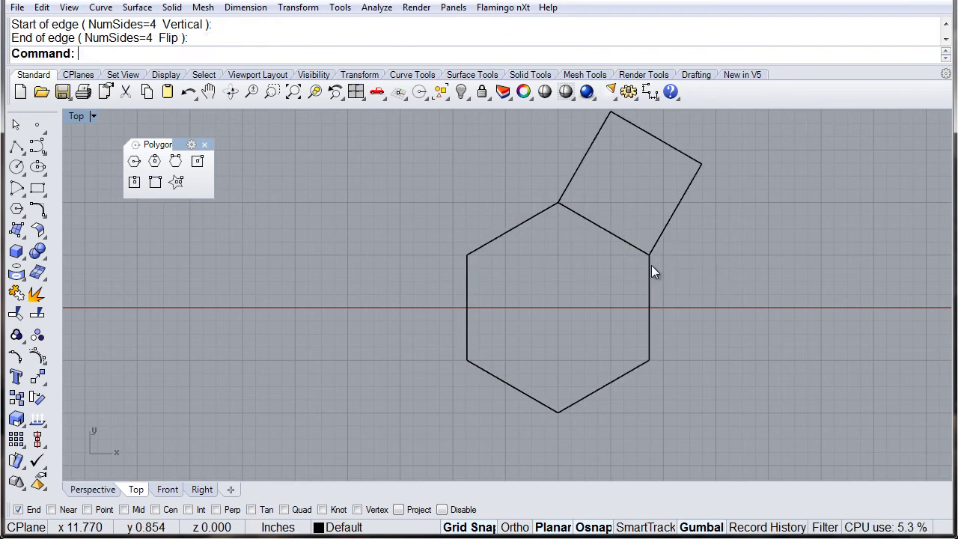
right_click(651, 263)
click(650, 255)
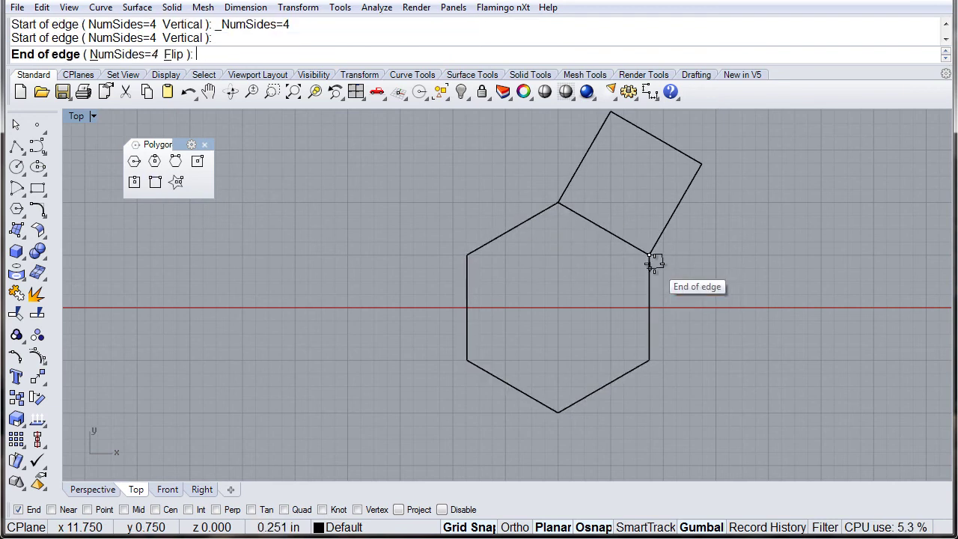
click(648, 359)
right_click(648, 365)
click(648, 361)
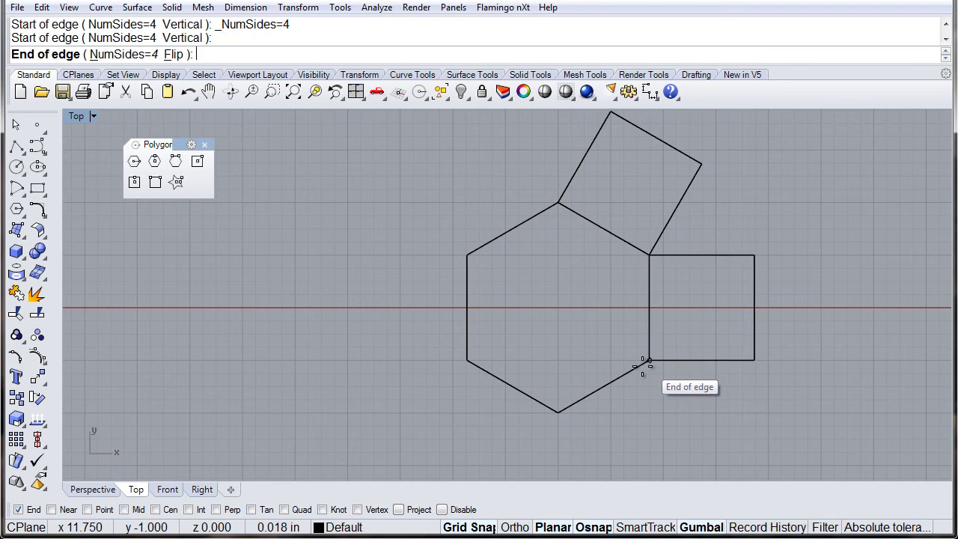
click(558, 412)
- Add squares on the hexagon's lower-left, left and upper-left edges to complete all six
right_click(561, 416)
click(559, 412)
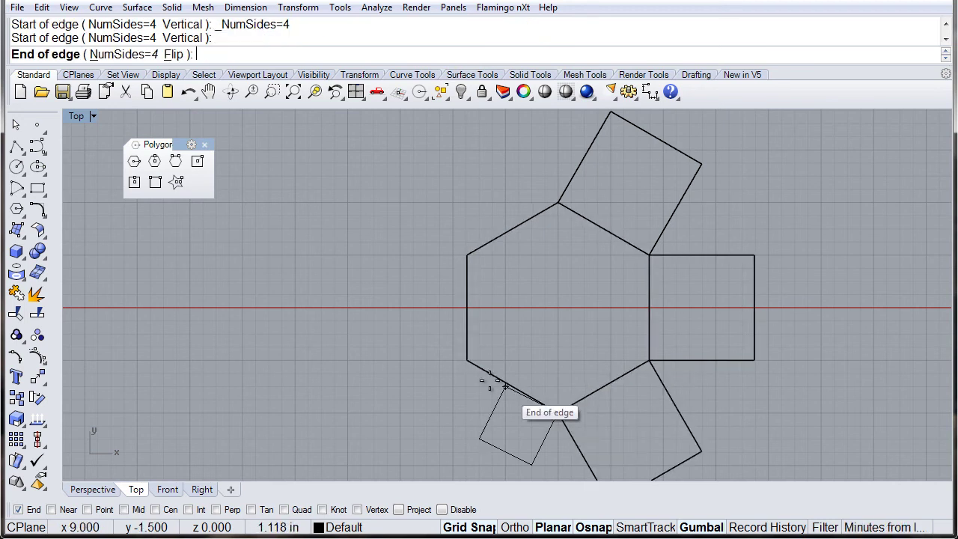
click(468, 361)
right_click(466, 366)
click(467, 361)
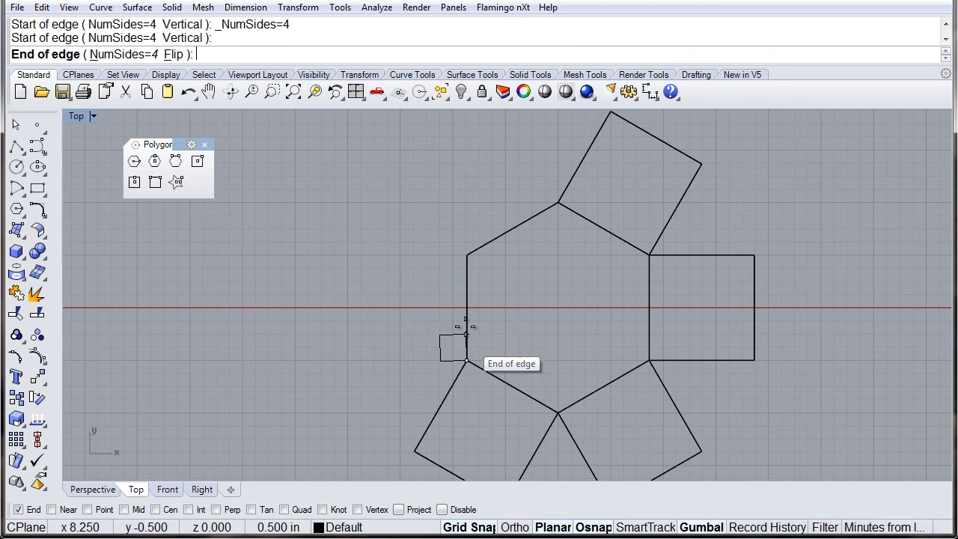
click(467, 255)
right_click(463, 255)
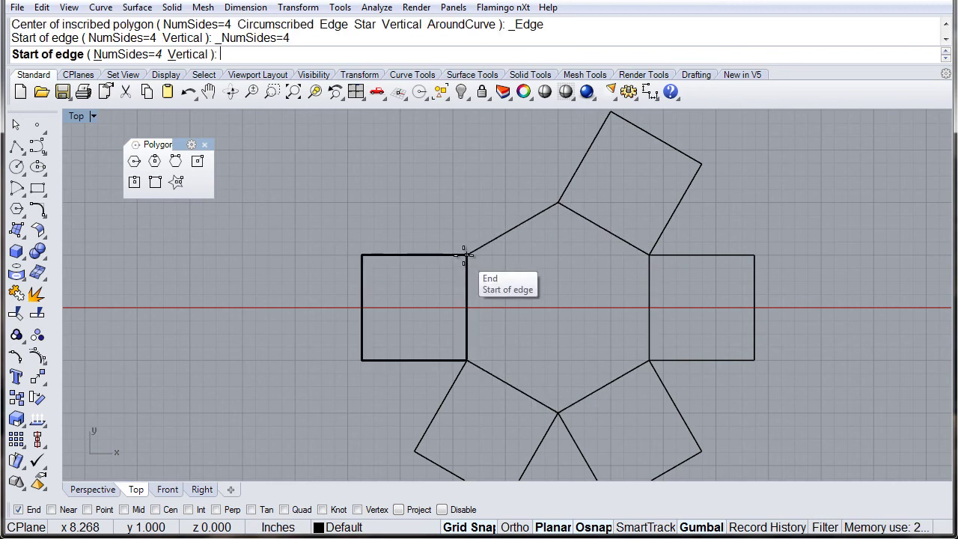
click(464, 254)
click(558, 203)
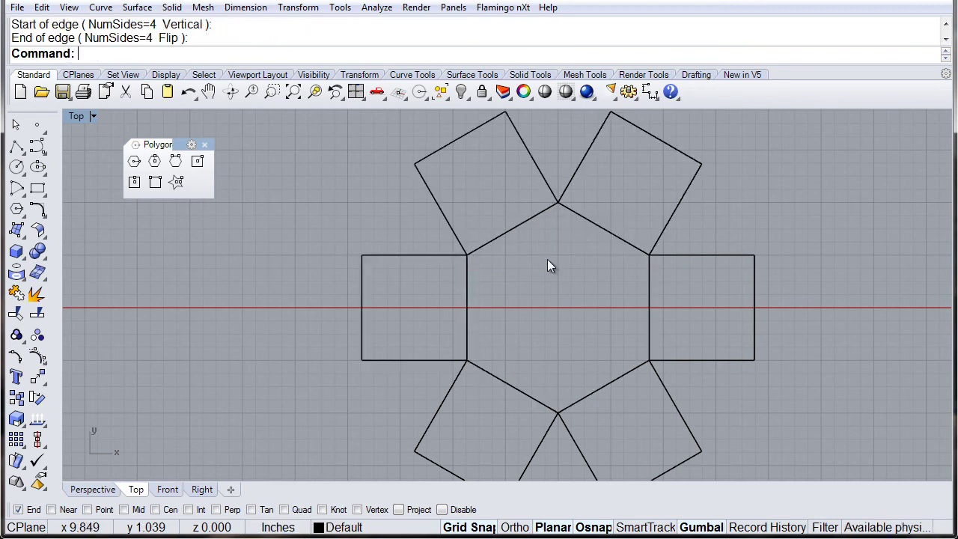
- Window-select the hexagon and all six squares to delete them
scroll(540, 301, down, 3)
right_drag(555, 306, 497, 298)
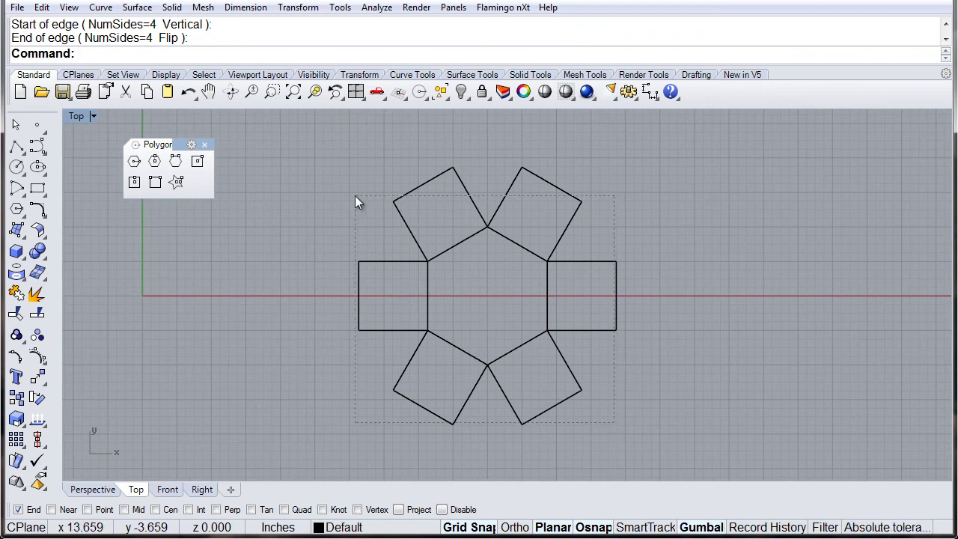
drag(356, 197, 356, 196)
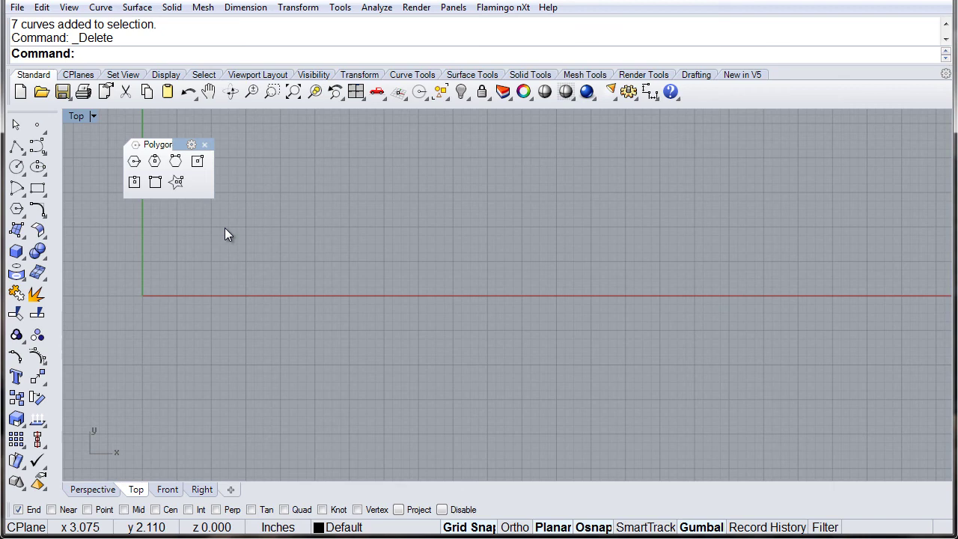
- Draw a 5-point star centred on the origin, its top point 3.25 inches up
click(177, 184)
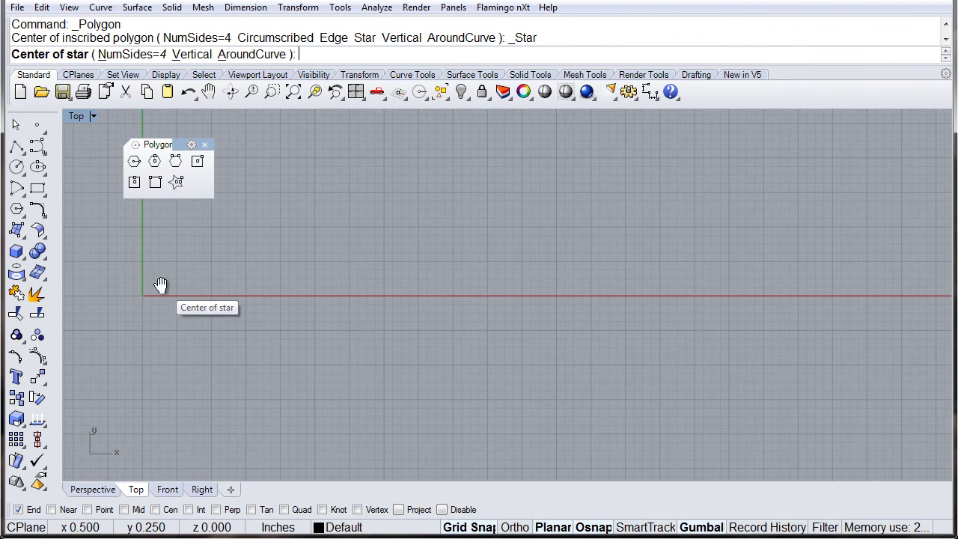
right_drag(158, 285, 493, 285)
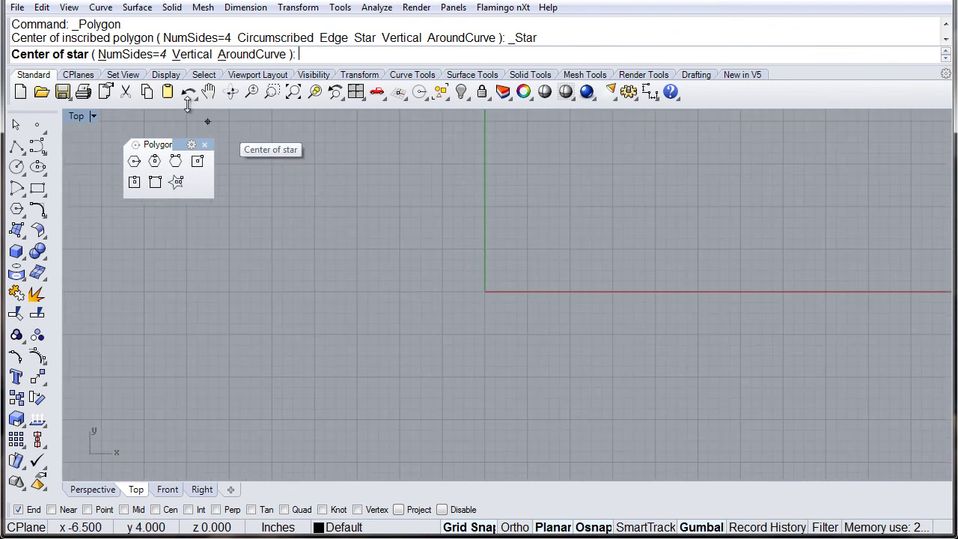
click(135, 57)
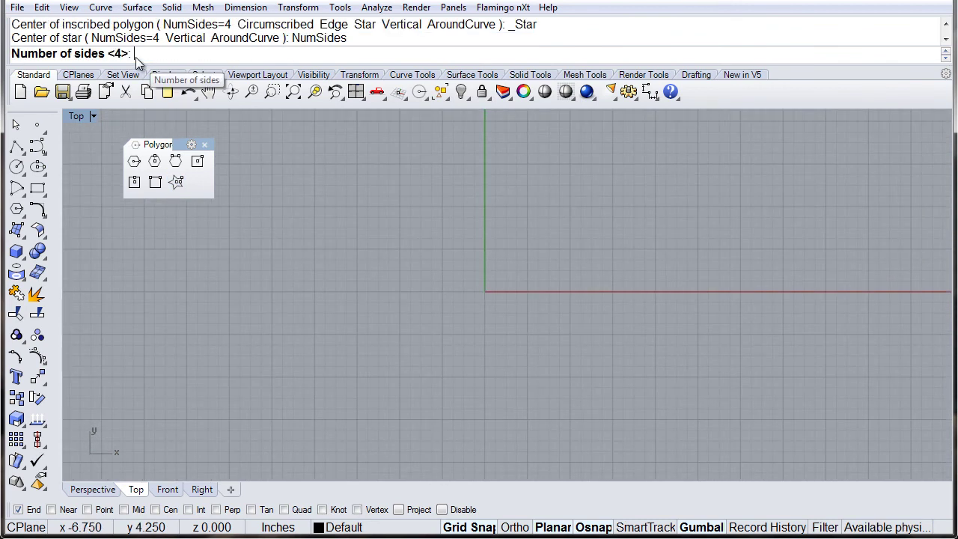
text(5)
key(Return)
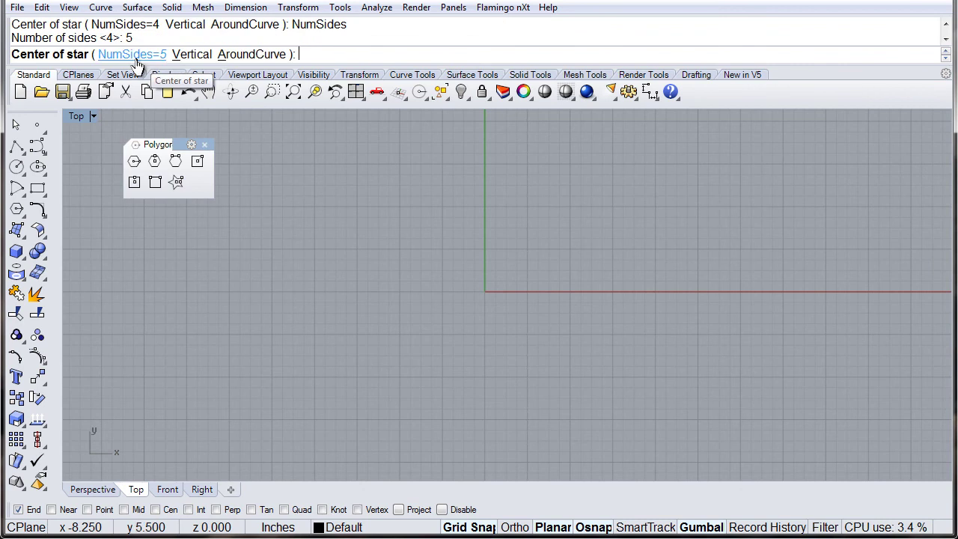
click(484, 291)
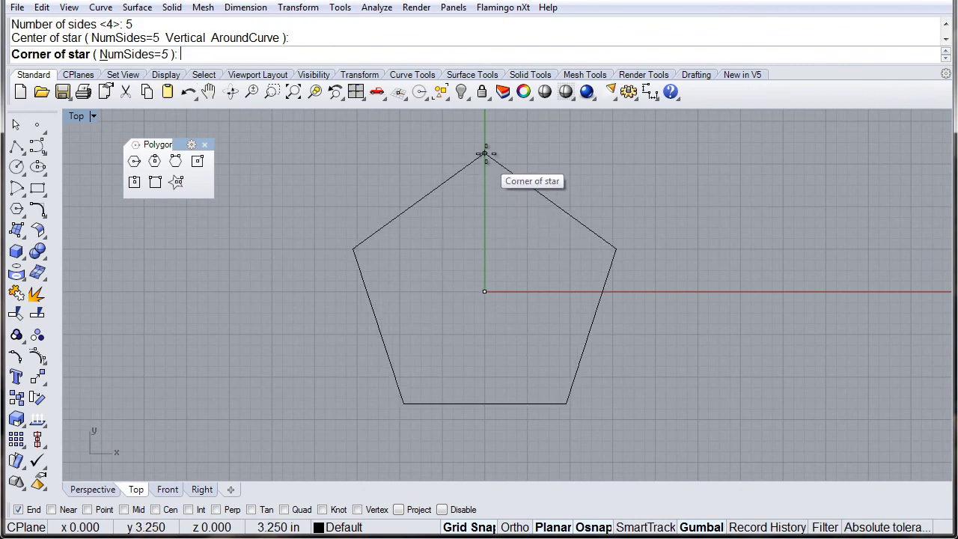
click(484, 122)
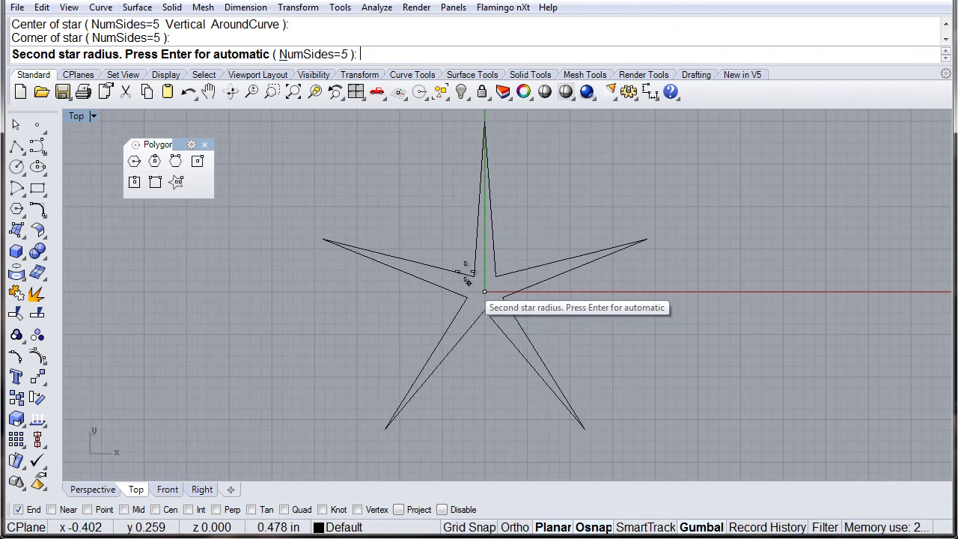
click(461, 232)
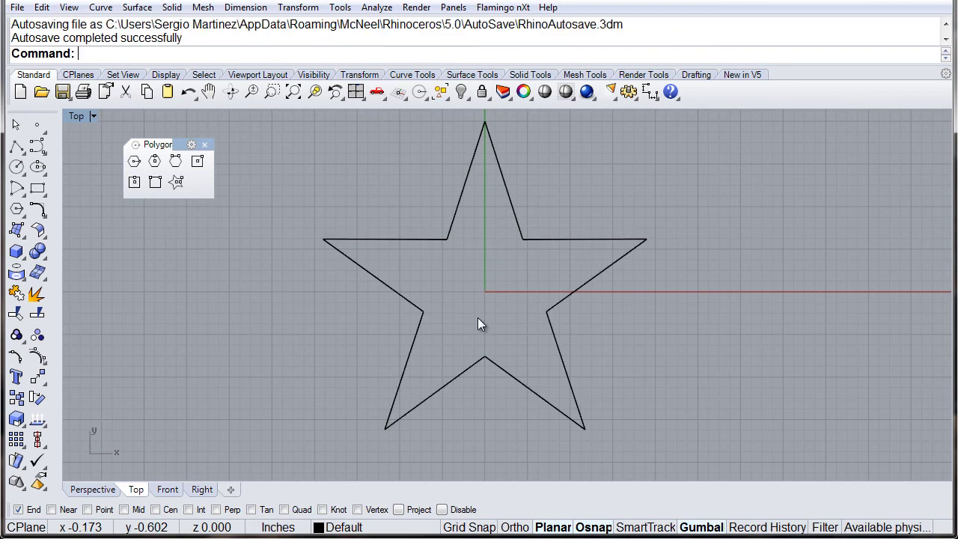
- Start a 6-point star centred right of the first star, with its outer point above
click(176, 182)
click(131, 56)
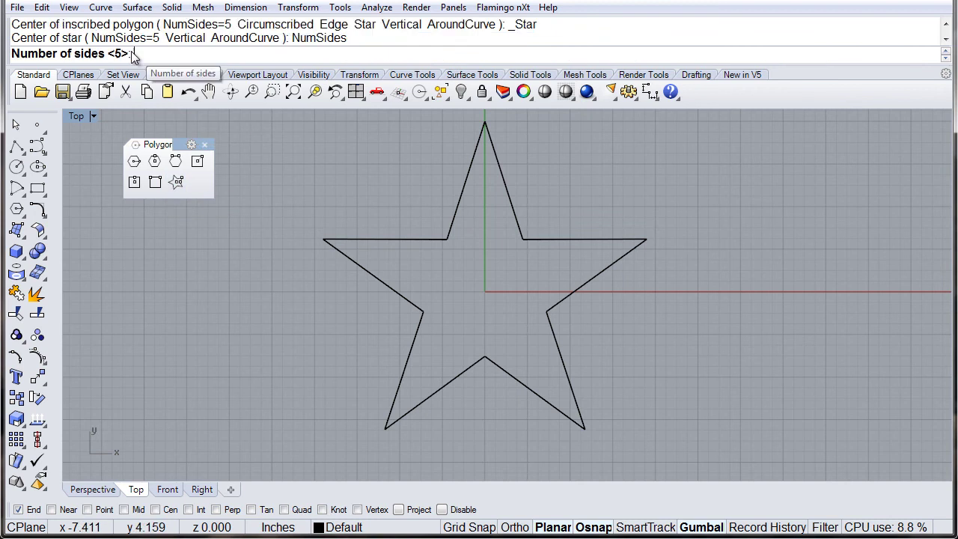
text(6)
key(Return)
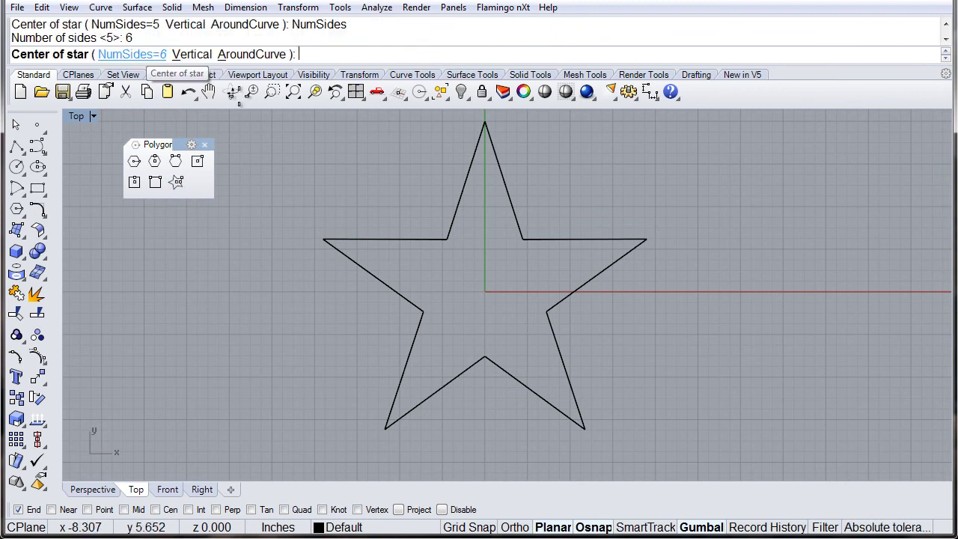
right_drag(746, 298, 582, 303)
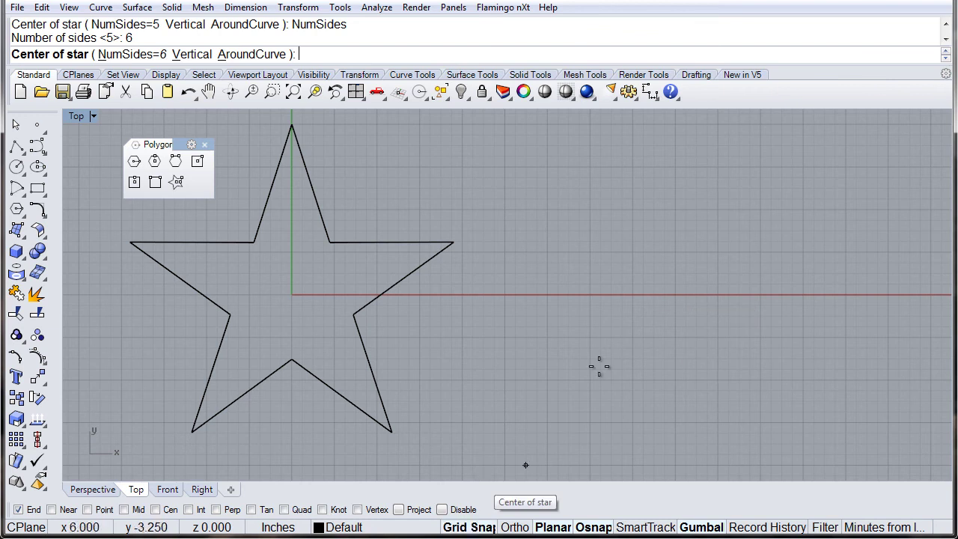
click(676, 297)
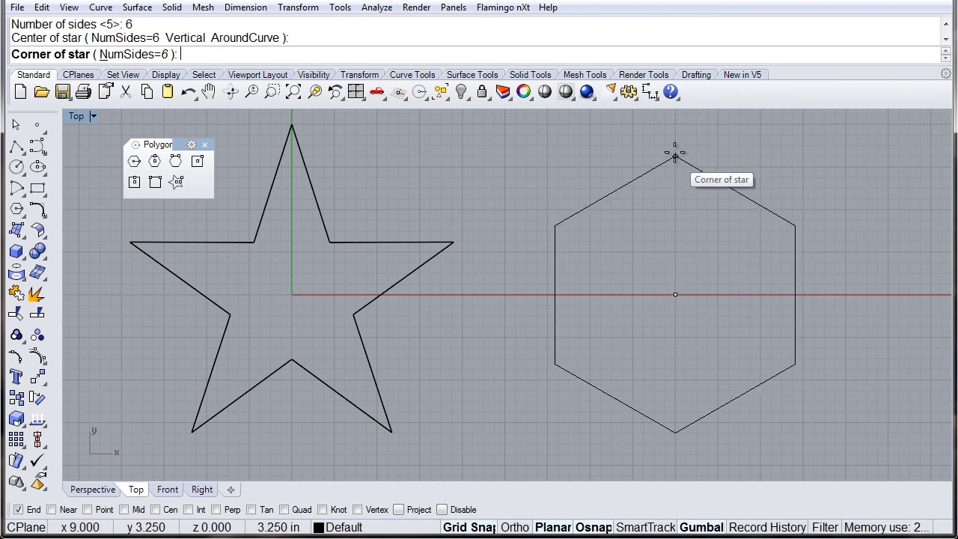
click(675, 135)
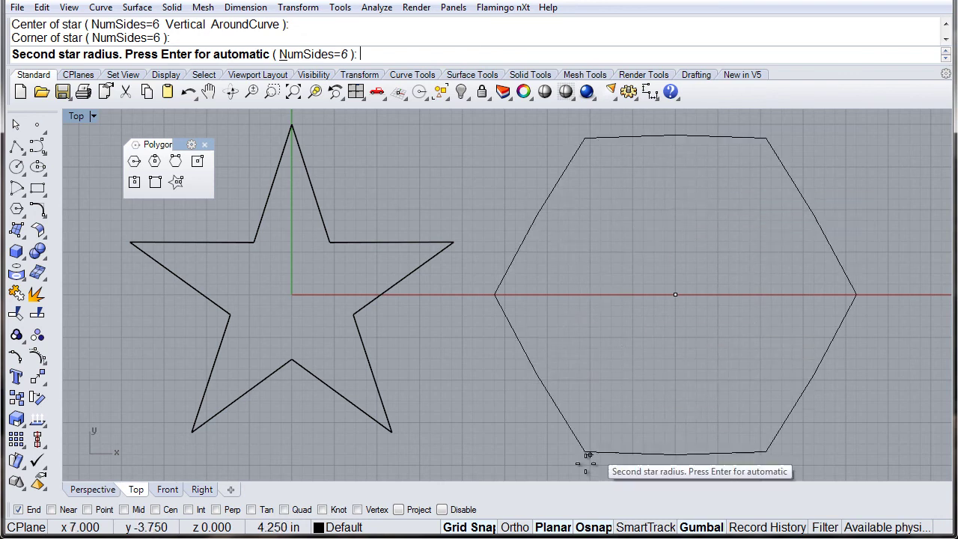
- Turn off Grid Snap, set the inner radius, and frame both stars
click(495, 524)
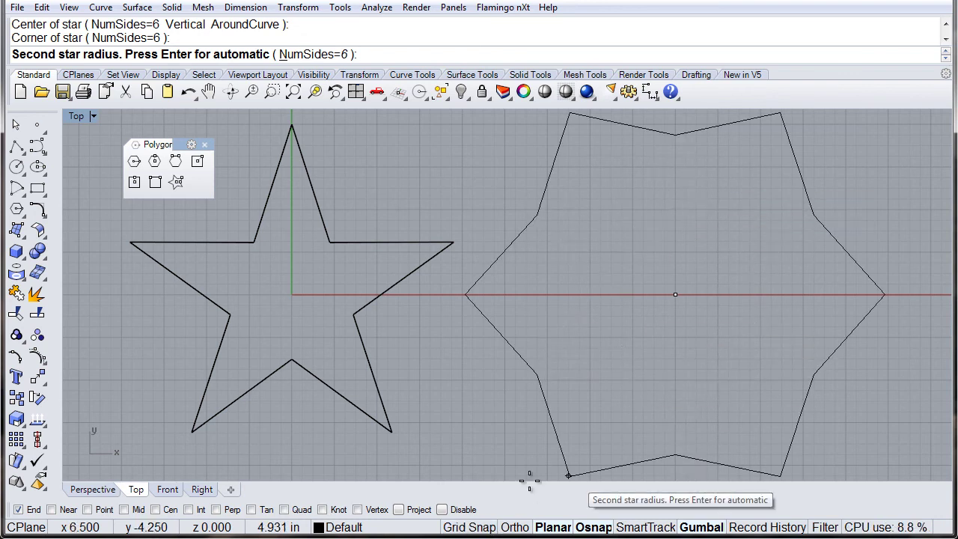
click(673, 203)
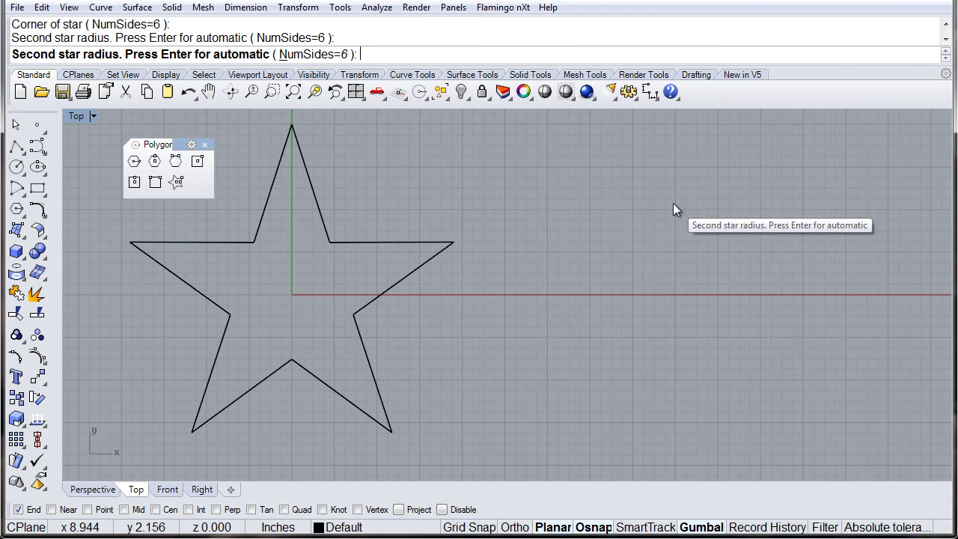
right_drag(713, 316, 667, 323)
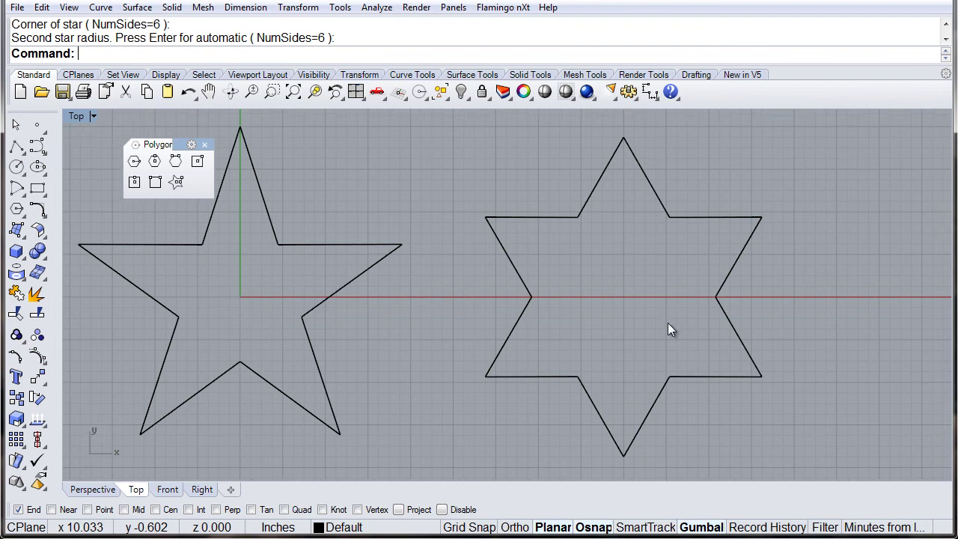
scroll(668, 323, down, 2)
right_drag(605, 327, 641, 325)
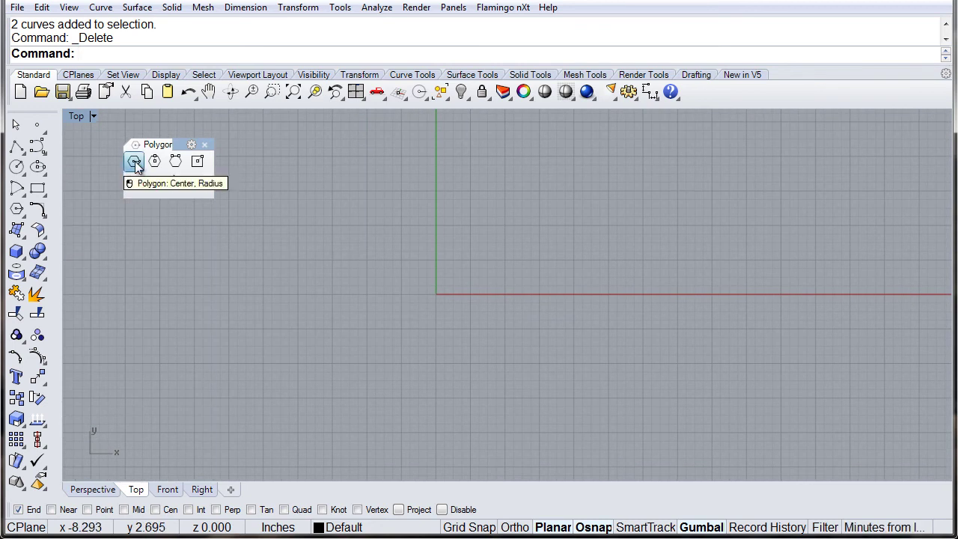
- Draw a vertical hexagon centred at the origin with a corner about 3.7 inches up
click(135, 162)
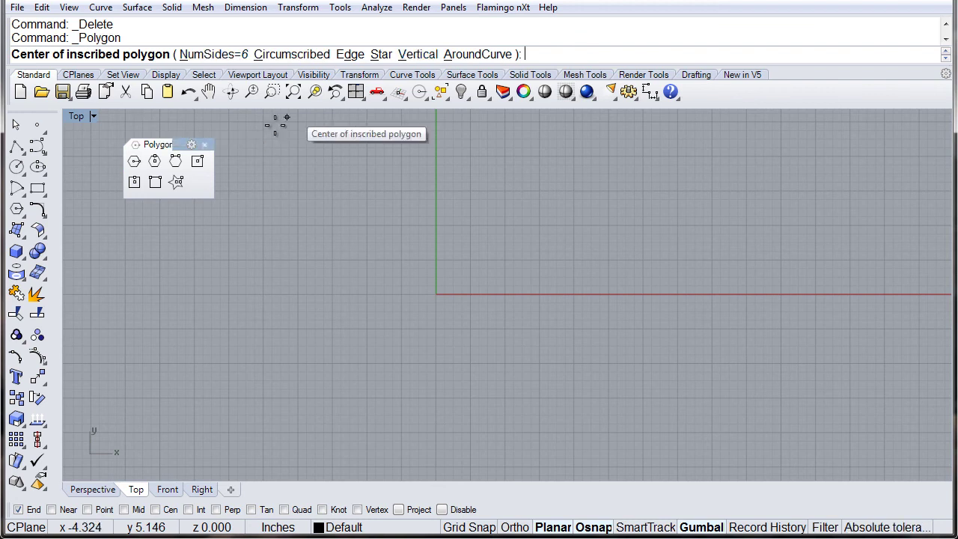
click(416, 56)
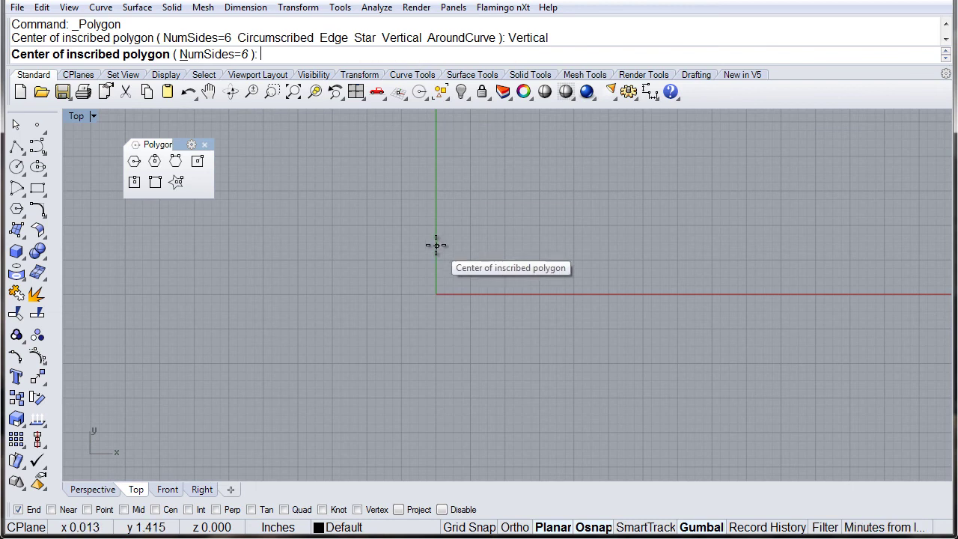
click(435, 293)
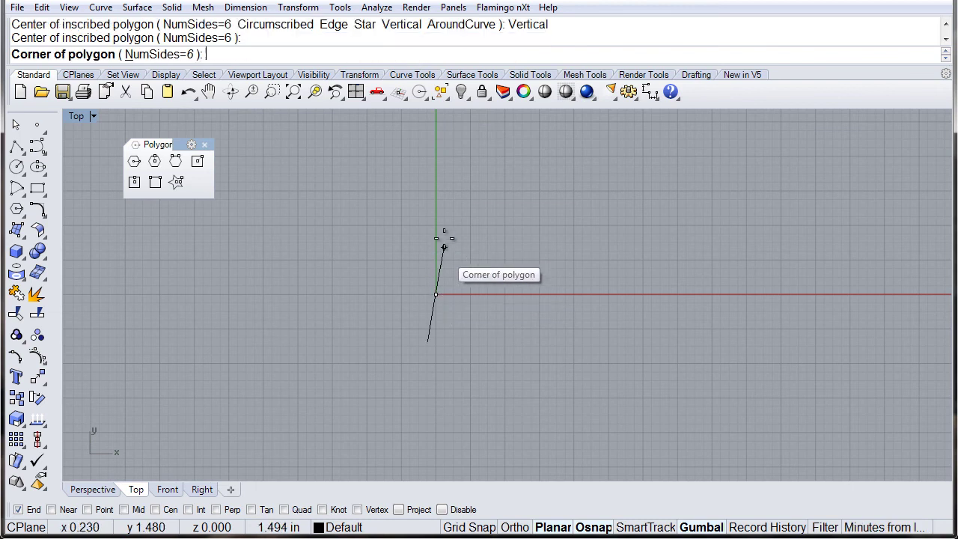
click(436, 166)
- Restore four viewports, inspect the vertical hexagon in Front, Right and Perspective, then select it
double_click(81, 117)
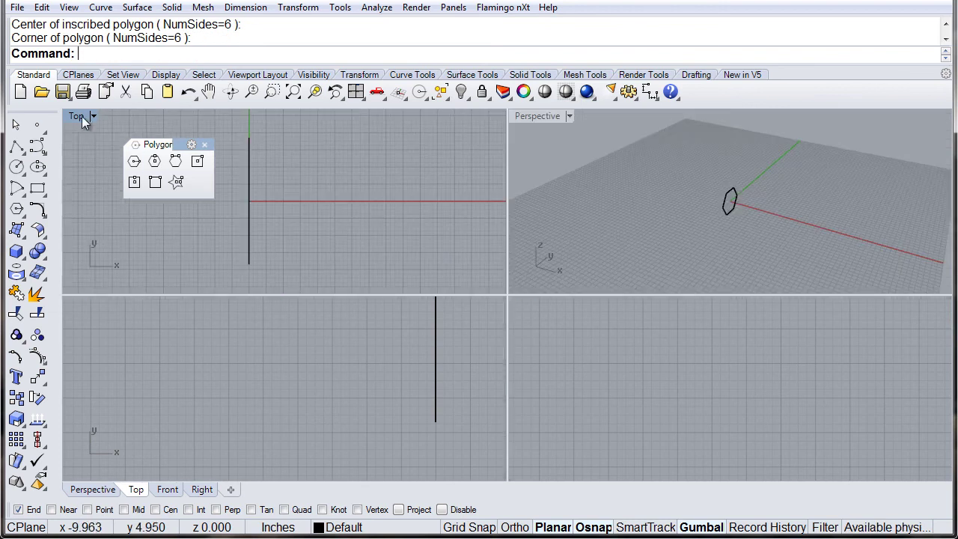
click(711, 223)
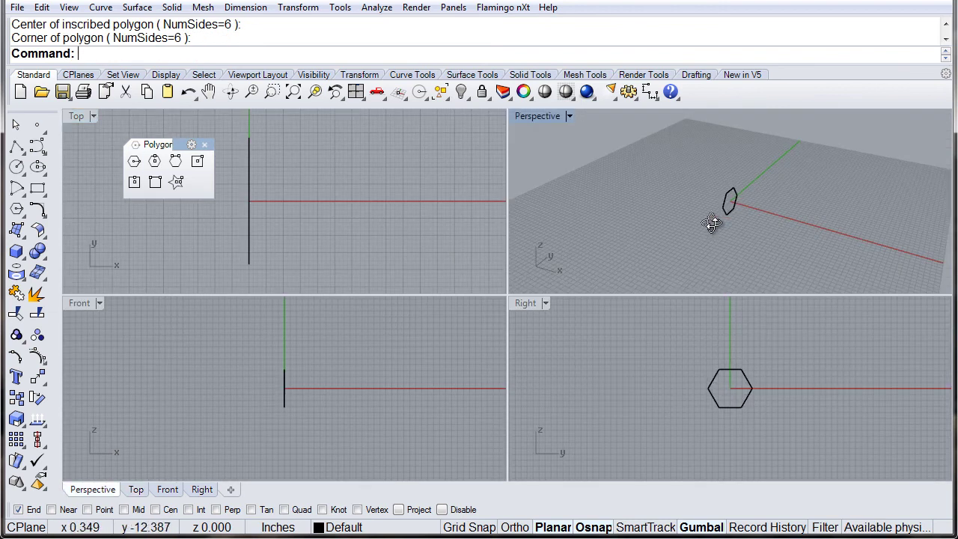
right_drag(711, 223, 729, 203)
right_drag(323, 409, 322, 385)
right_drag(730, 402, 729, 390)
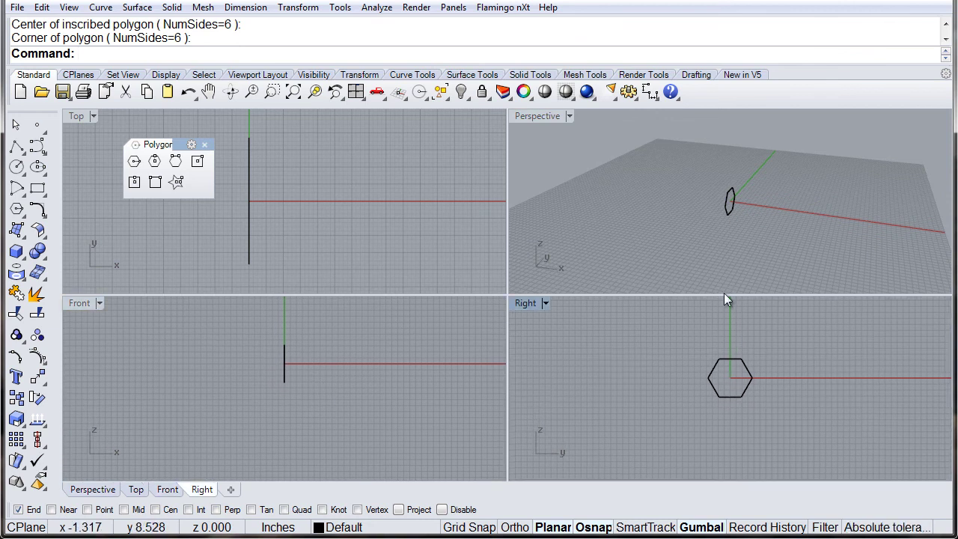
right_drag(725, 291, 726, 230)
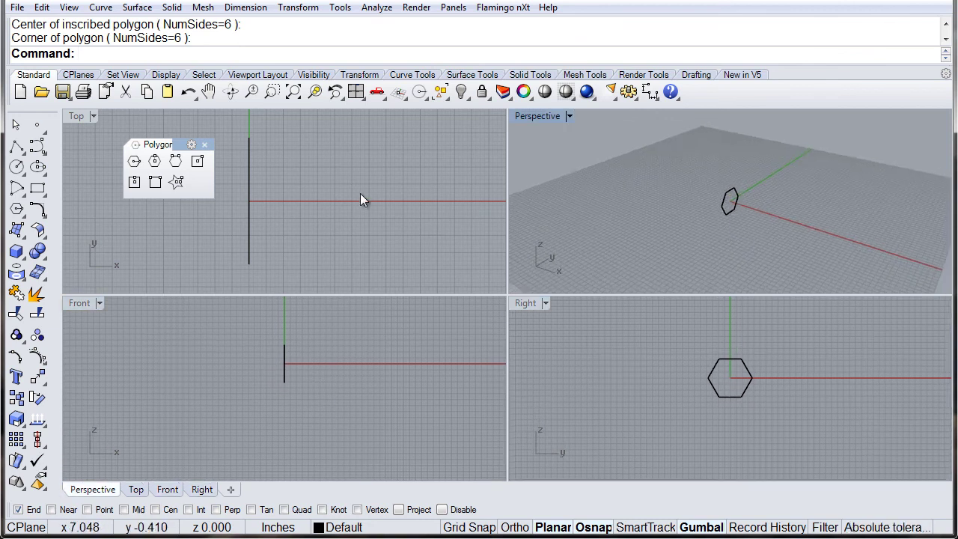
click(247, 195)
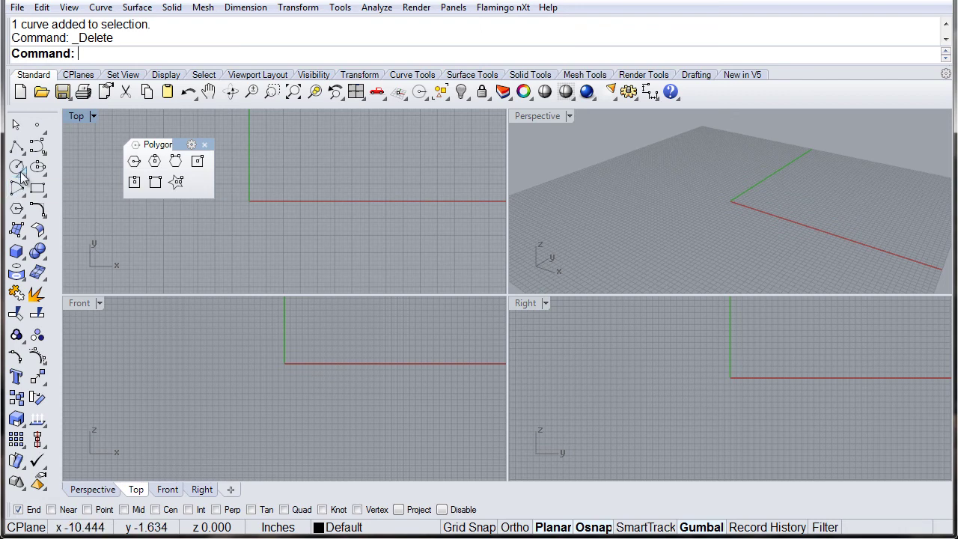
- Draw a circle centred at the origin and maximize the Perspective view
click(18, 168)
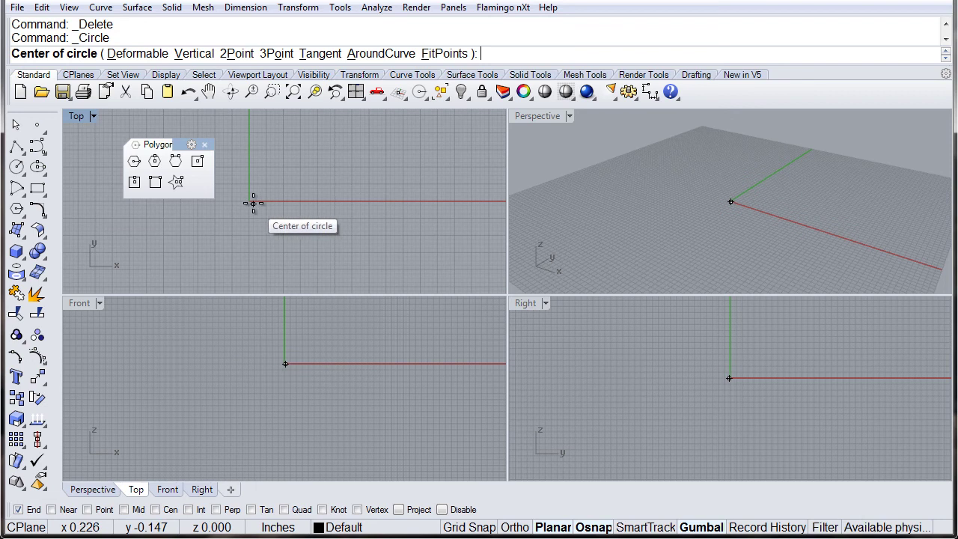
click(251, 202)
click(354, 202)
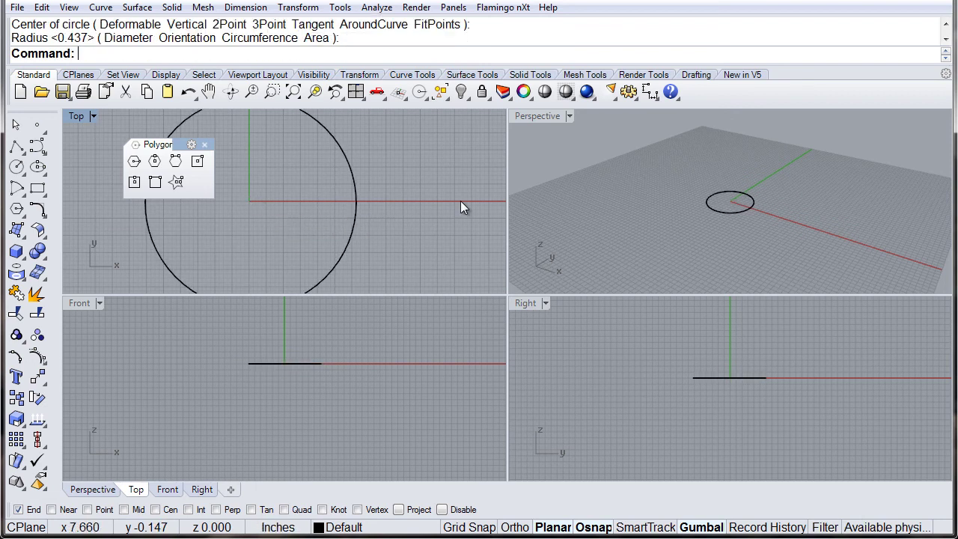
double_click(540, 118)
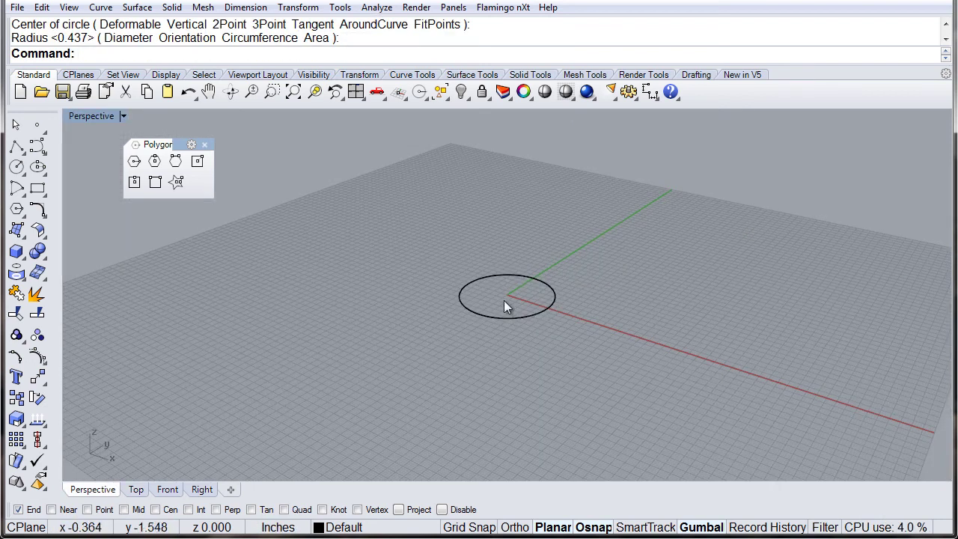
scroll(504, 300, up, 2)
scroll(504, 300, up, 5)
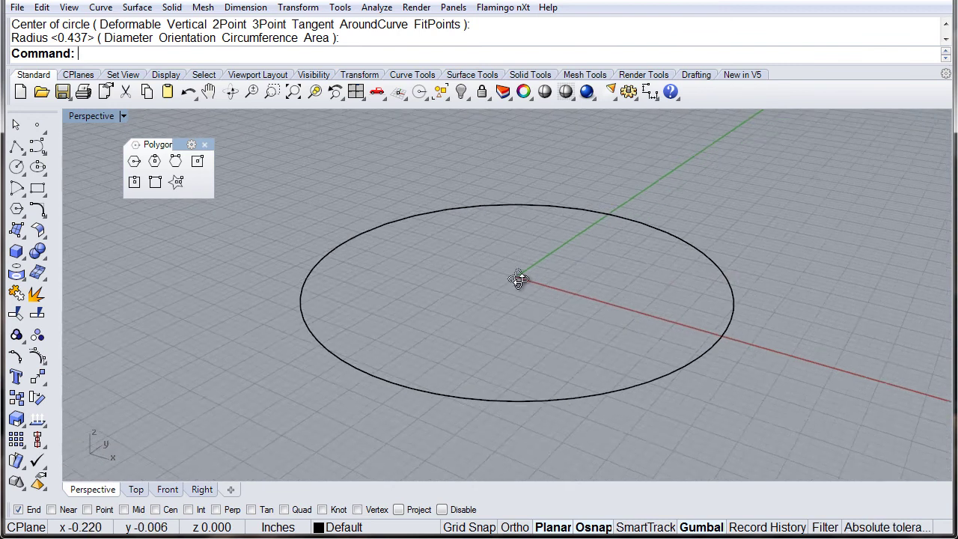
scroll(528, 282, down, 1)
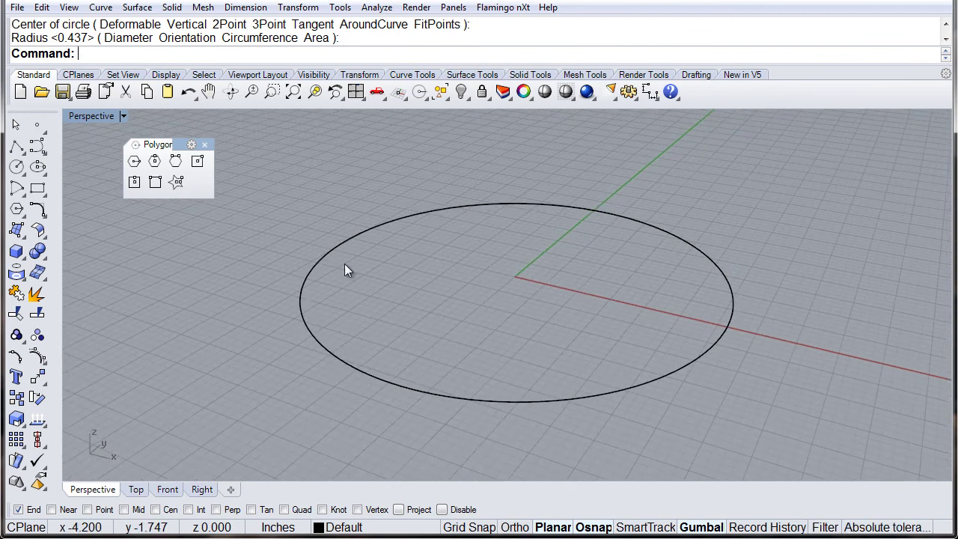
- Draw an AroundCurve hexagon centred on the circle, standing perpendicular to it
click(136, 163)
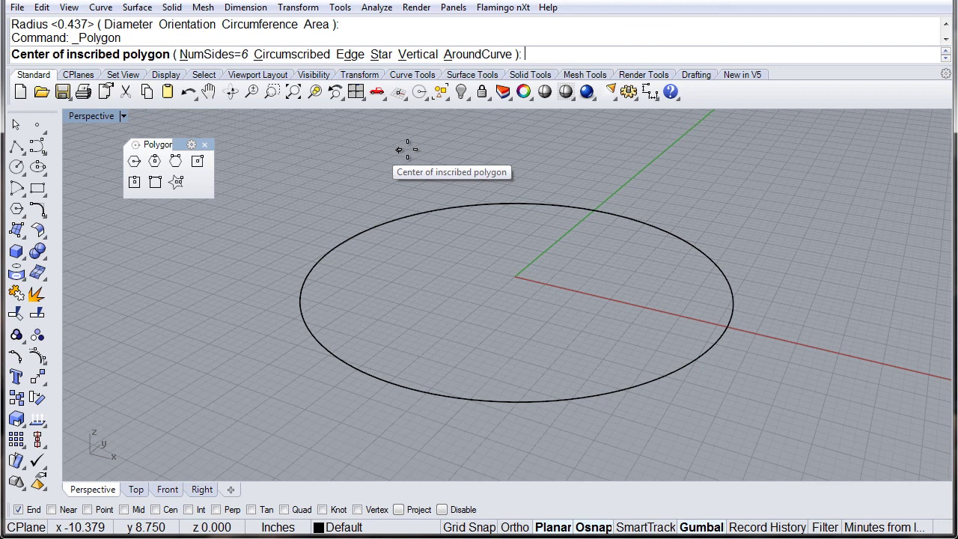
click(475, 54)
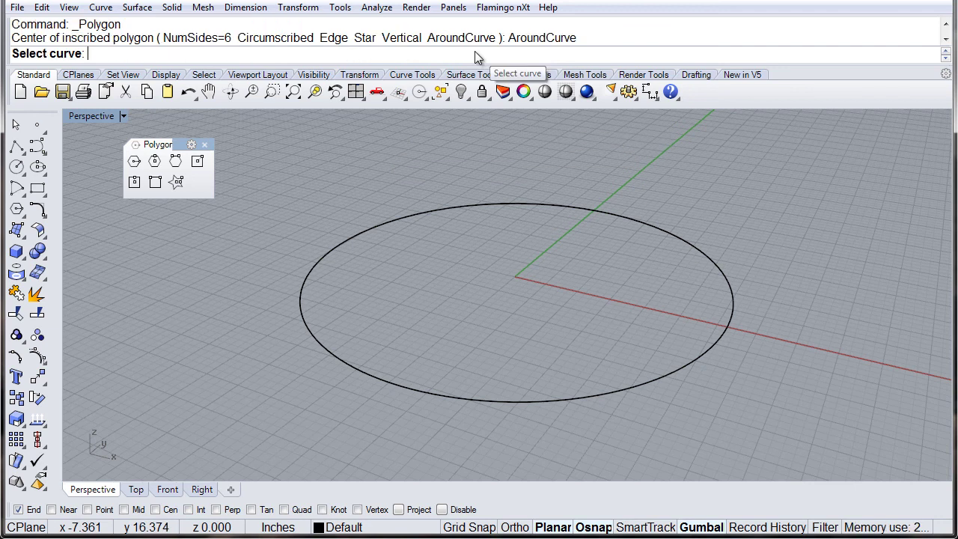
click(310, 277)
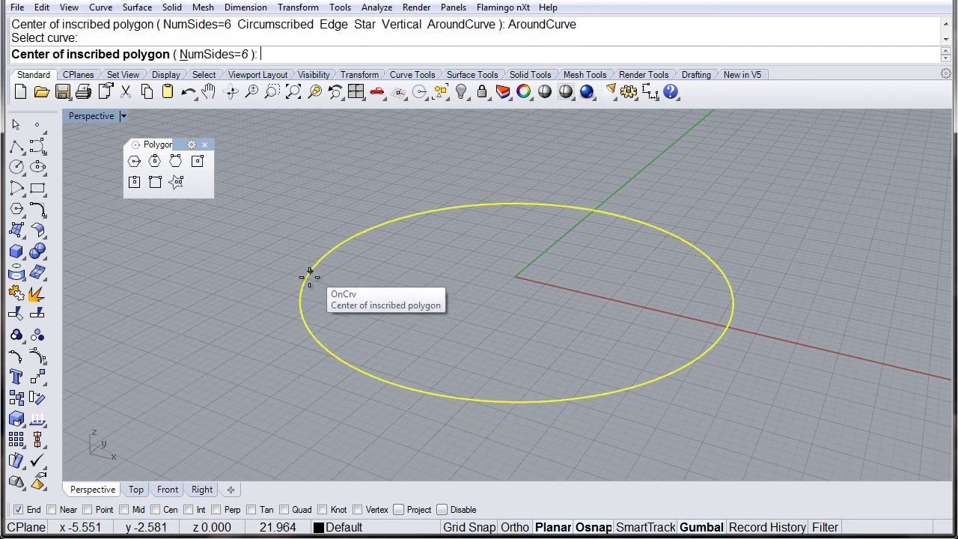
click(440, 208)
click(456, 220)
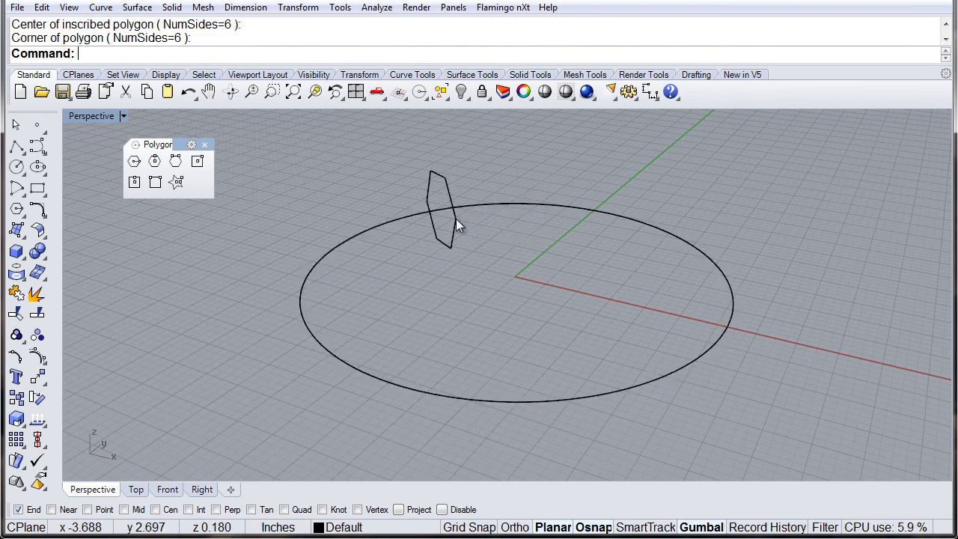
right_drag(456, 220, 436, 288)
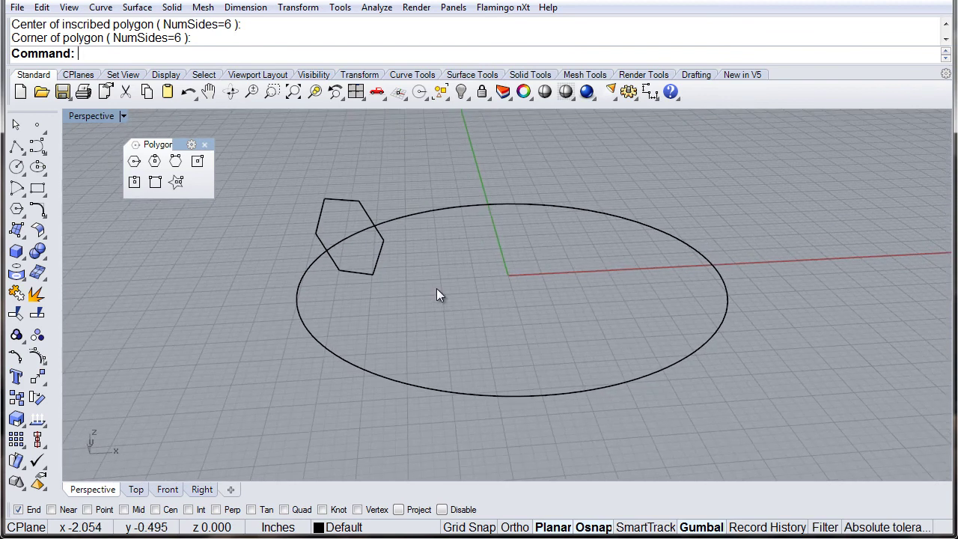